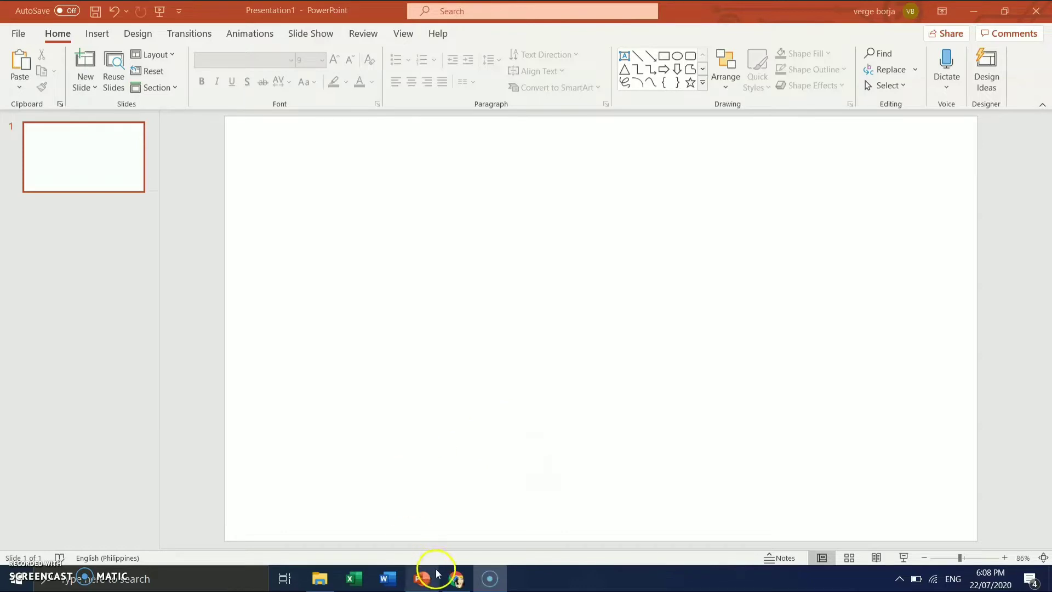
# Step: Bring the blank Presentation1 window forward from the taskbar
pyautogui.moveTo(426, 580)
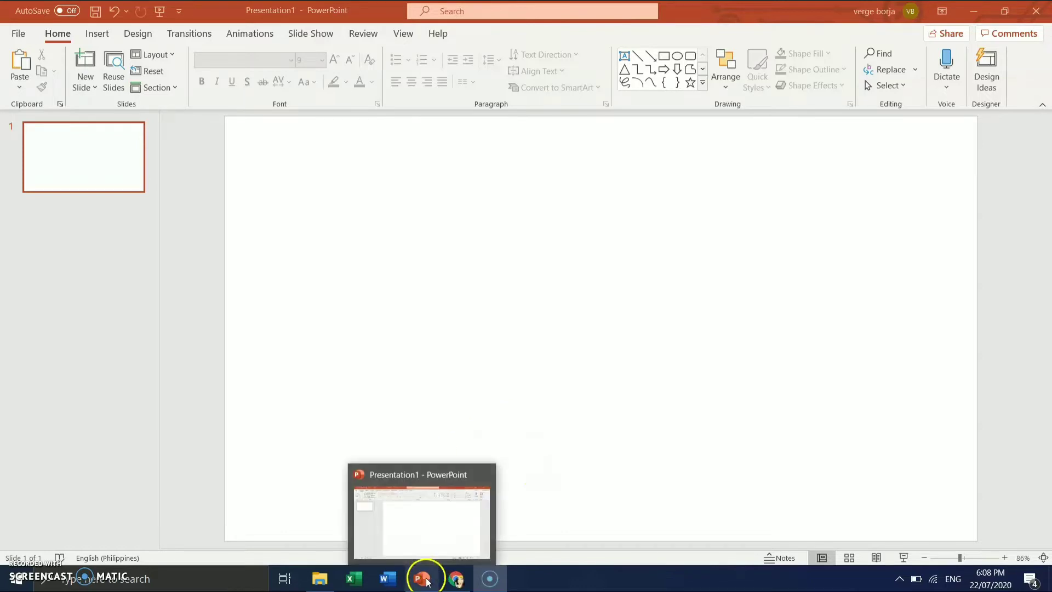
# Step: Search online pictures for 'floor wall'
pyautogui.click(103, 38)
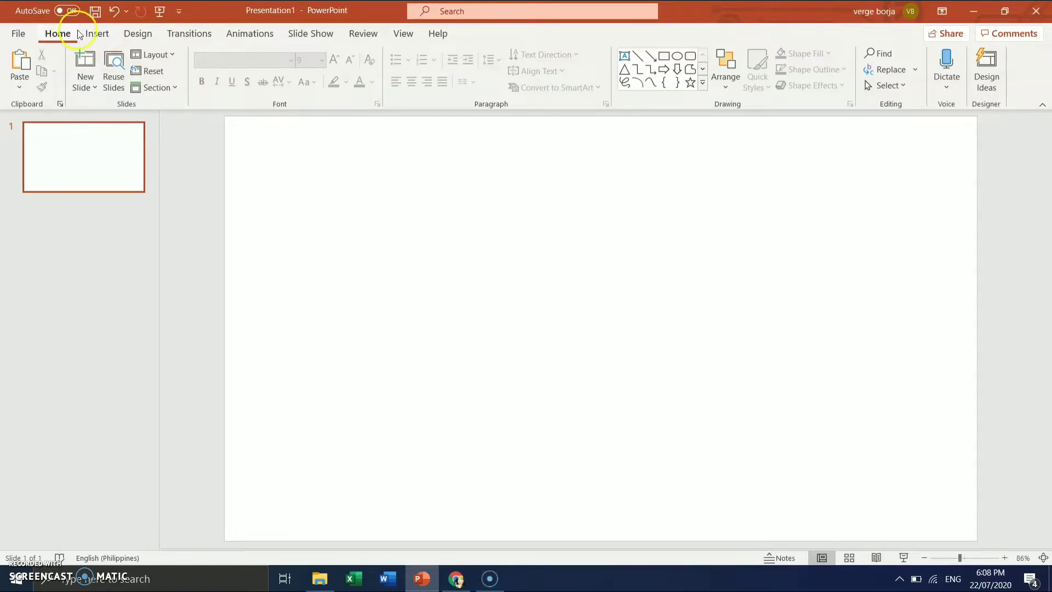
pyautogui.click(103, 37)
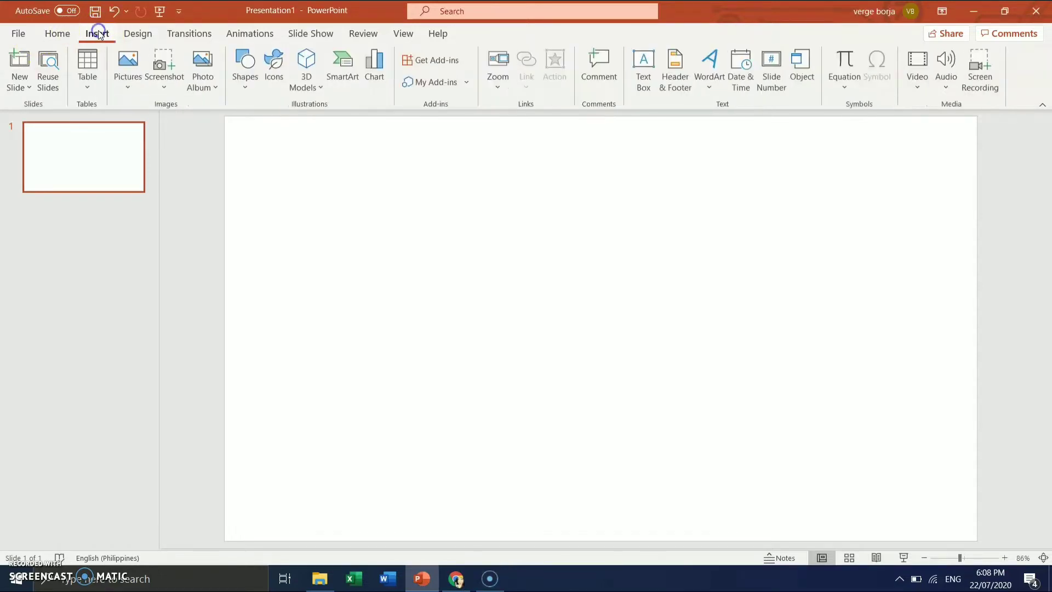
pyautogui.click(126, 87)
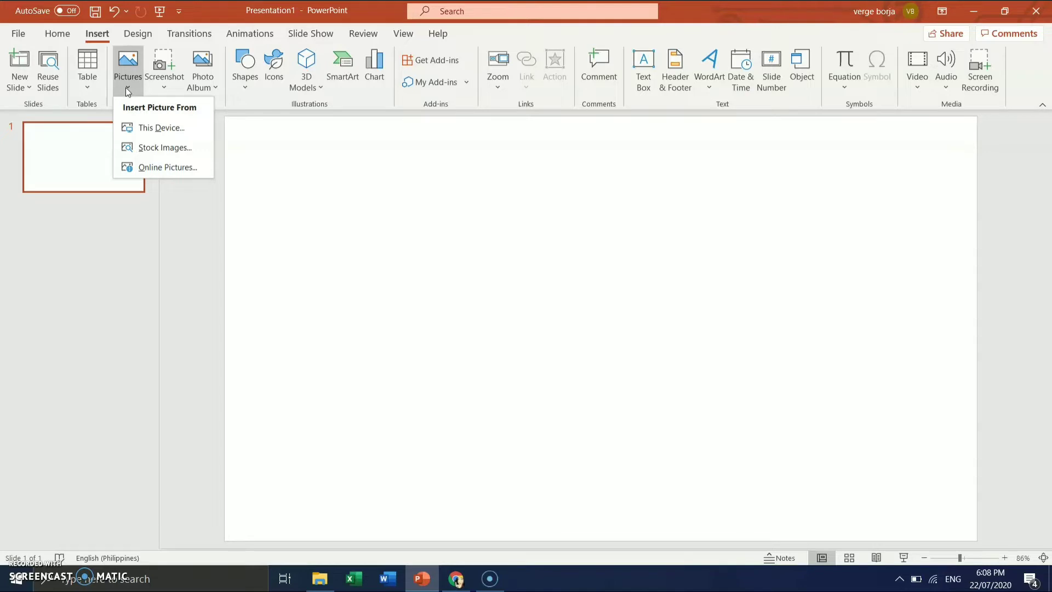
pyautogui.click(168, 167)
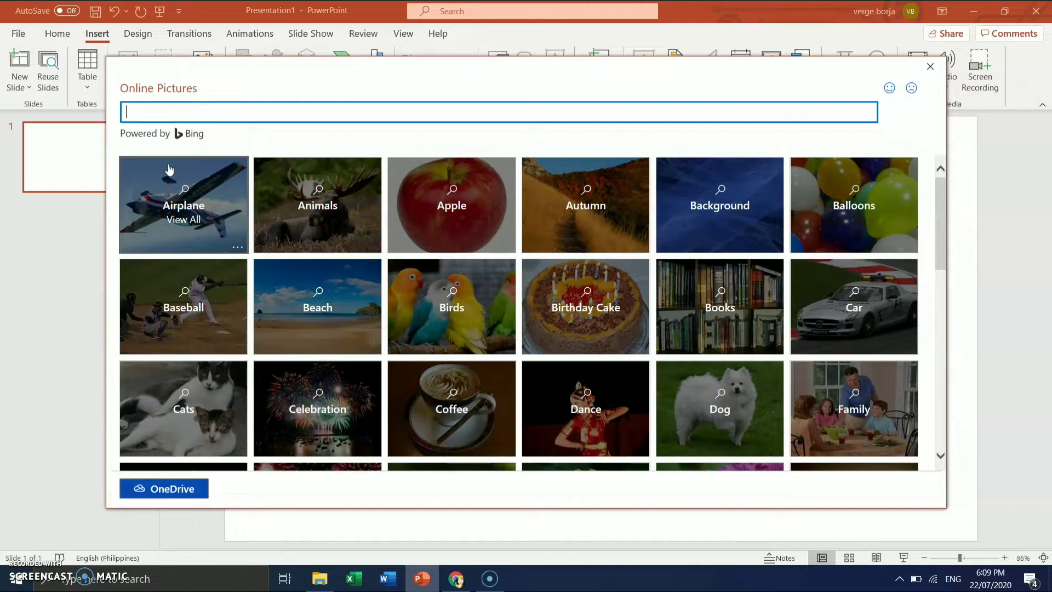
pyautogui.write('floor wall')
pyautogui.press('Return')
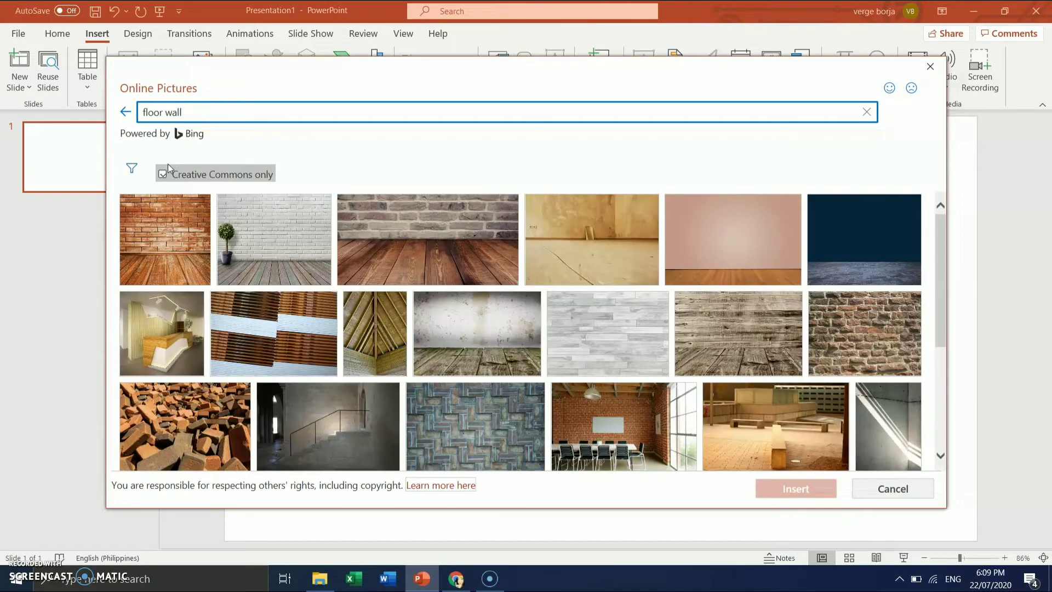
# Step: Insert the pink wall with wooden floor image and stretch it to fill the slide
pyautogui.click(743, 232)
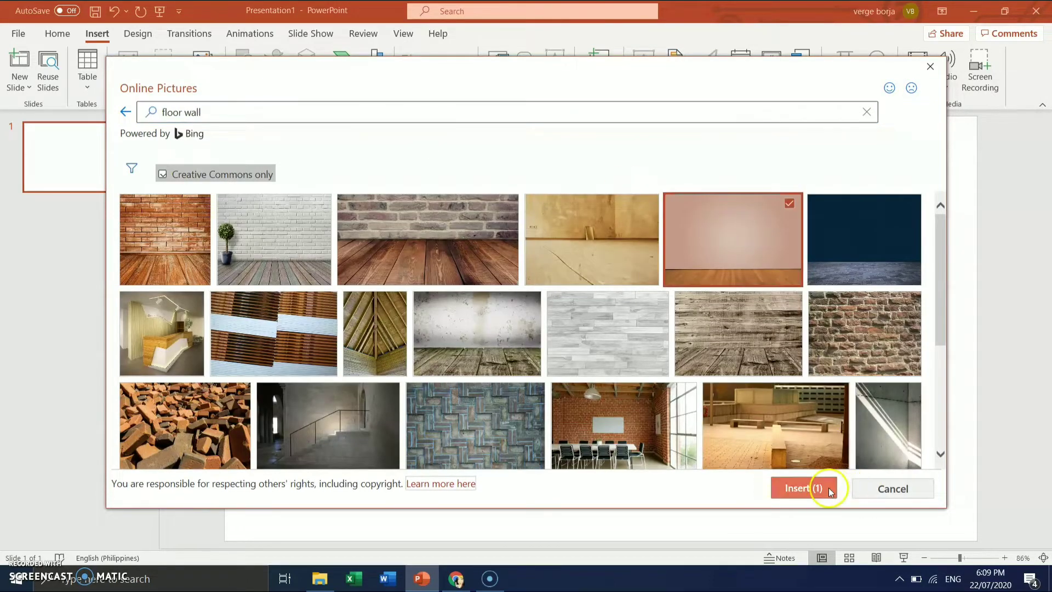
pyautogui.click(795, 492)
pyautogui.click(796, 489)
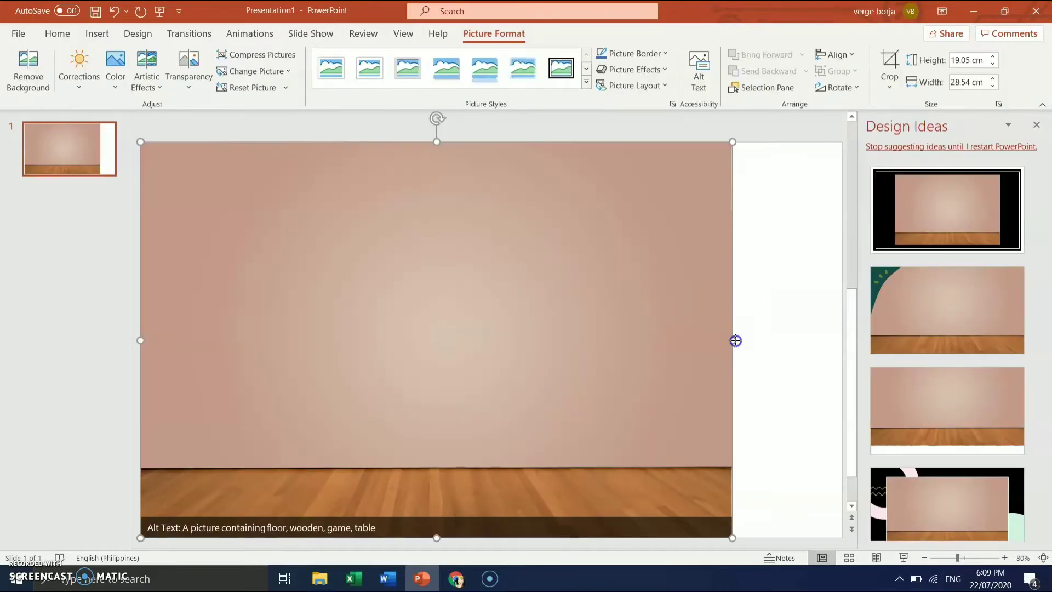
pyautogui.moveTo(732, 338); pyautogui.dragTo(838, 334)
pyautogui.click(1036, 124)
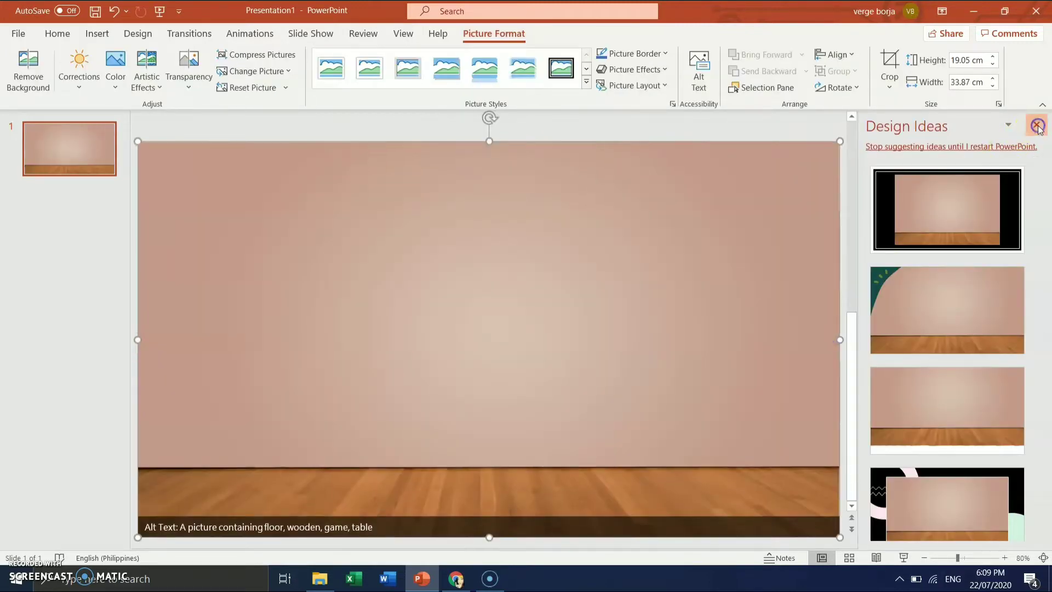
# Step: Insert the bright green wood-framed chalkboard from an online 'chalkboard' search
pyautogui.click(167, 173)
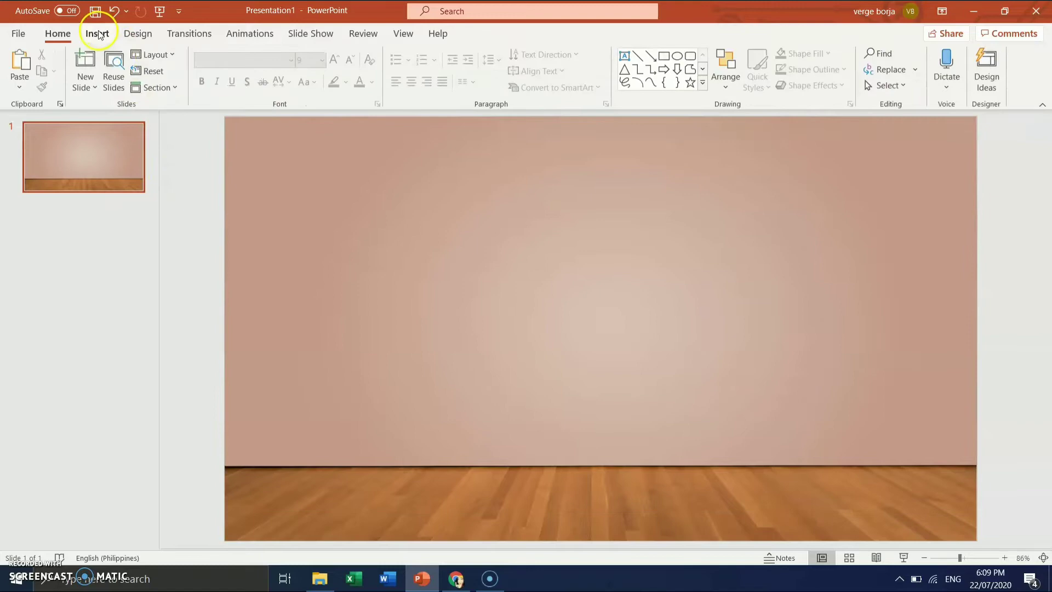
pyautogui.click(97, 33)
pyautogui.click(121, 67)
pyautogui.click(155, 164)
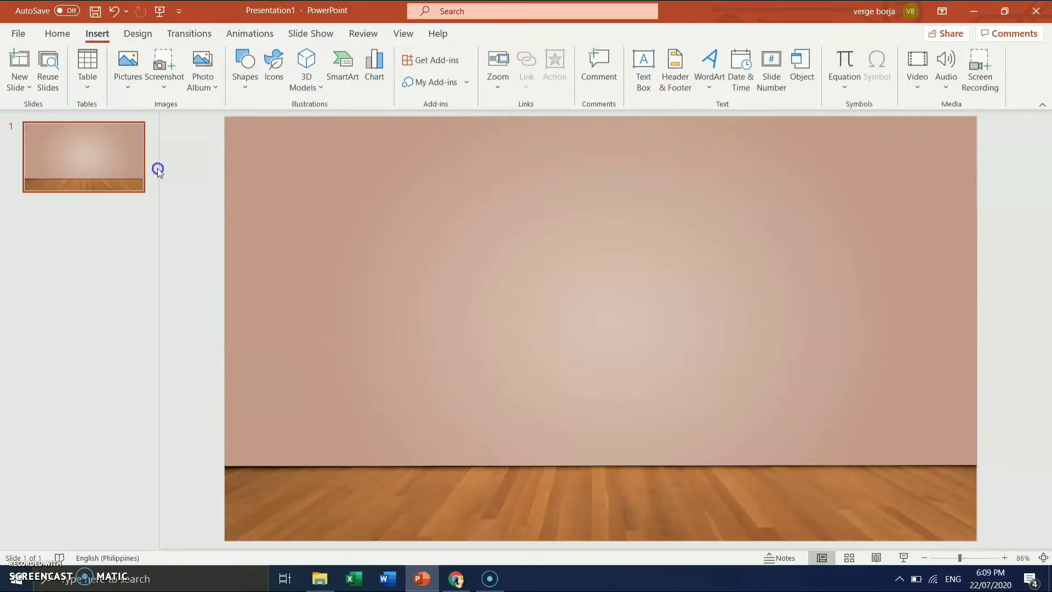
pyautogui.write('cha')
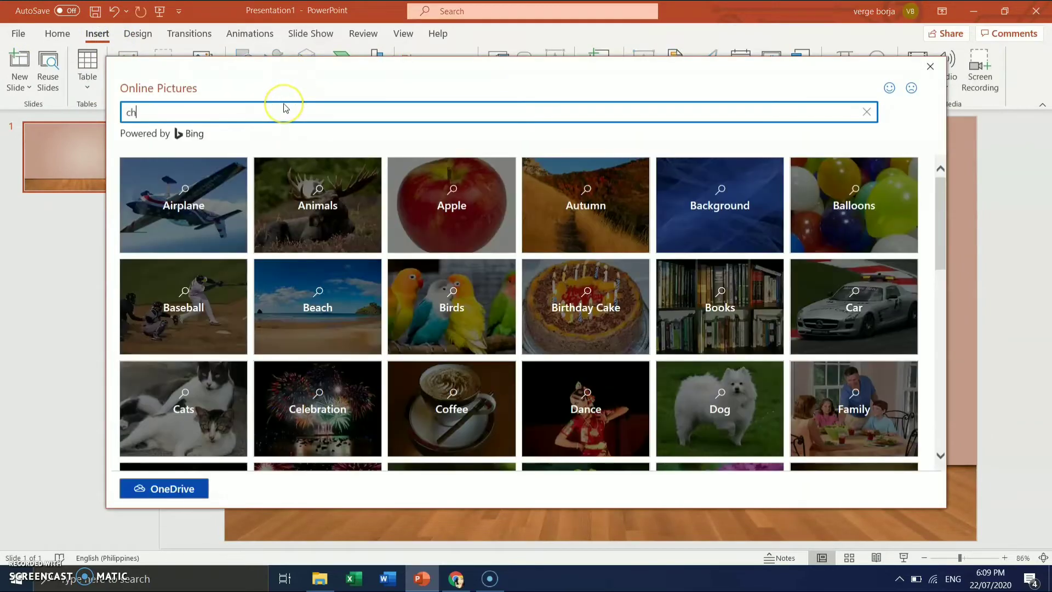
pyautogui.write('lkboard')
pyautogui.press('Return')
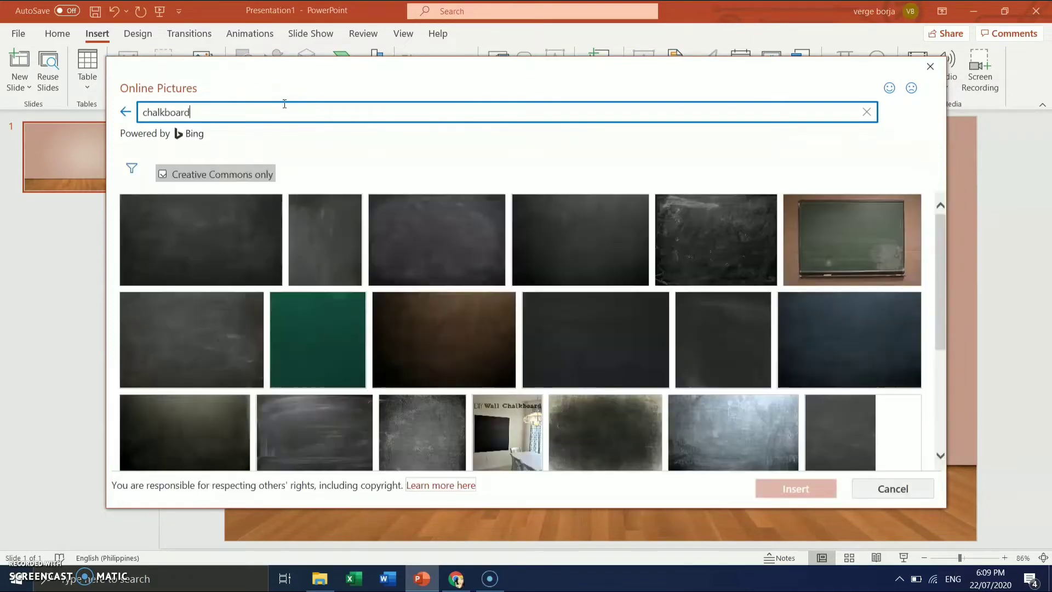
pyautogui.scroll(-3, 315, 303)
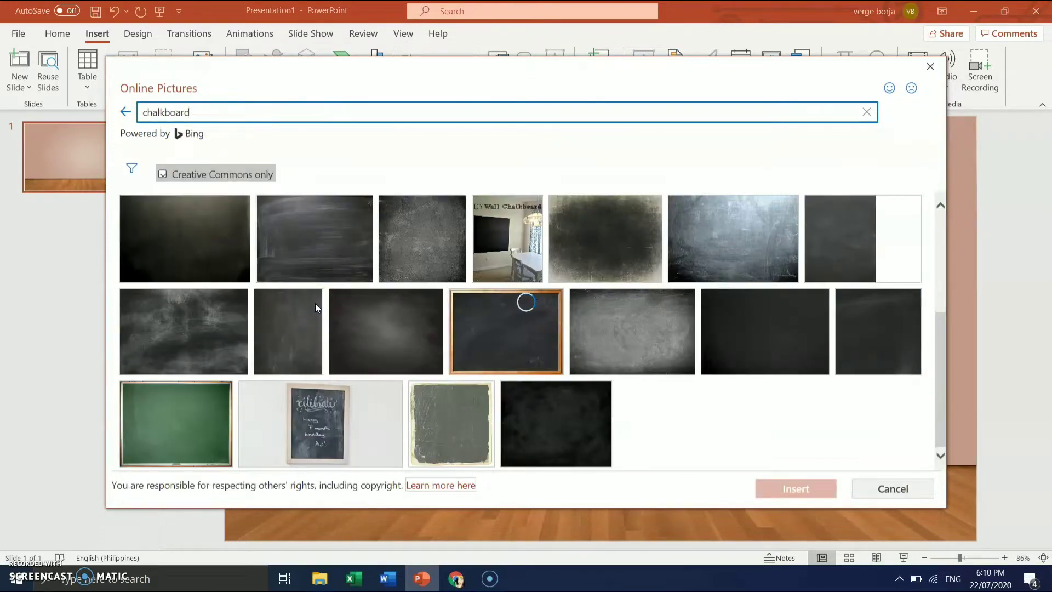
pyautogui.scroll(-2, 312, 356)
pyautogui.click(186, 399)
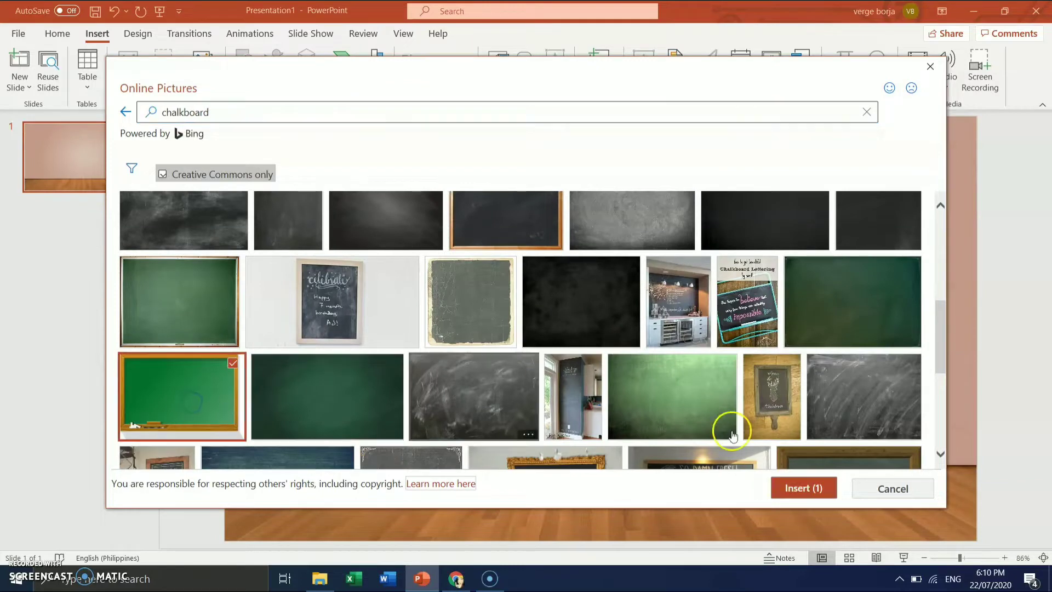
pyautogui.click(800, 491)
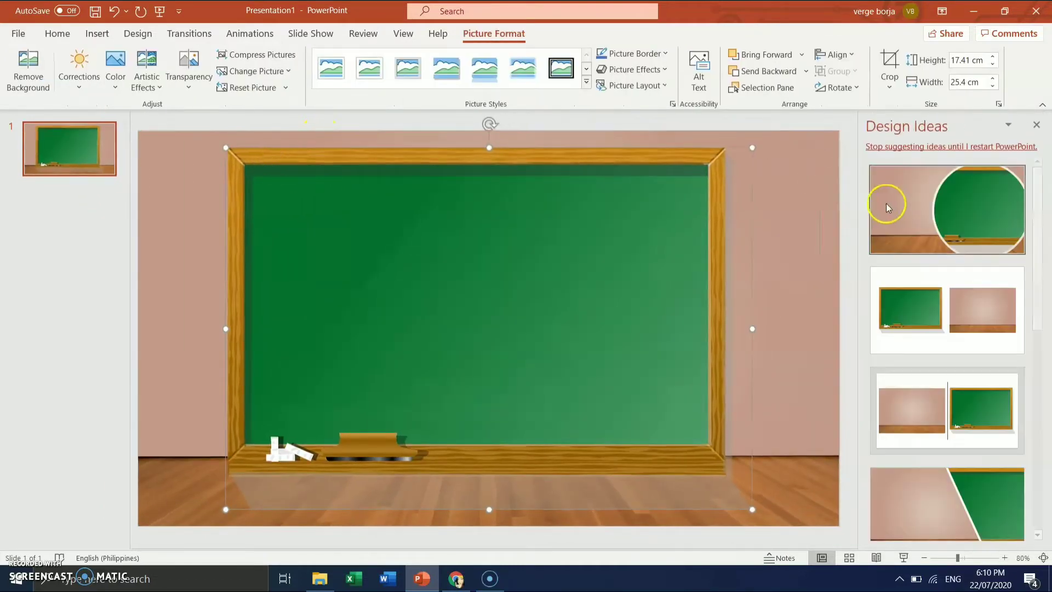
# Step: Resize the chalkboard and centre it on the wall in the upper slide
pyautogui.click(1036, 125)
pyautogui.moveTo(319, 134); pyautogui.dragTo(584, 308)
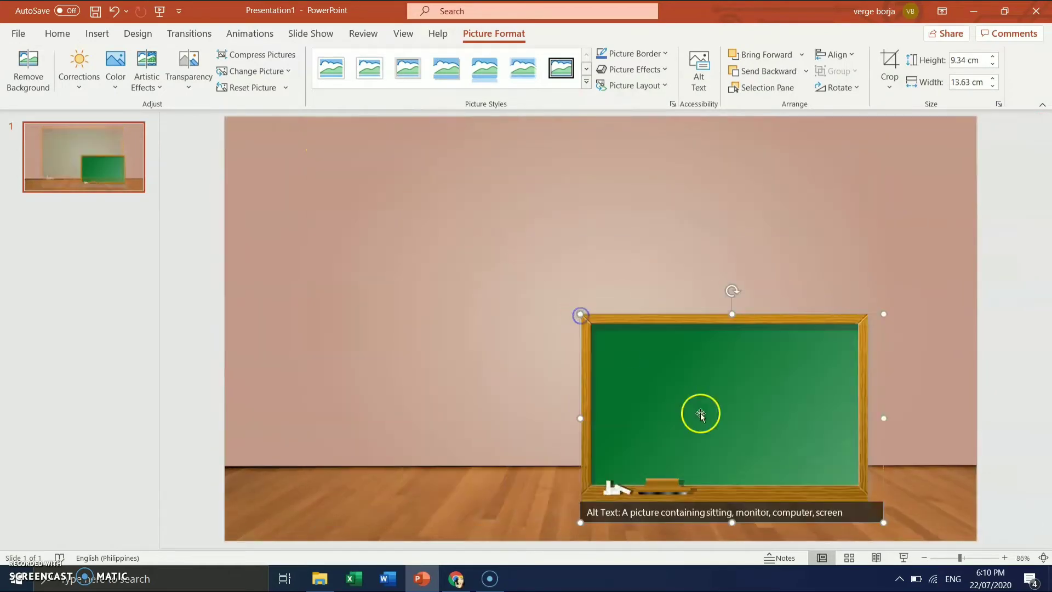
pyautogui.moveTo(697, 413); pyautogui.dragTo(542, 301)
pyautogui.moveTo(724, 200); pyautogui.dragTo(766, 171)
pyautogui.moveTo(642, 234); pyautogui.dragTo(642, 237)
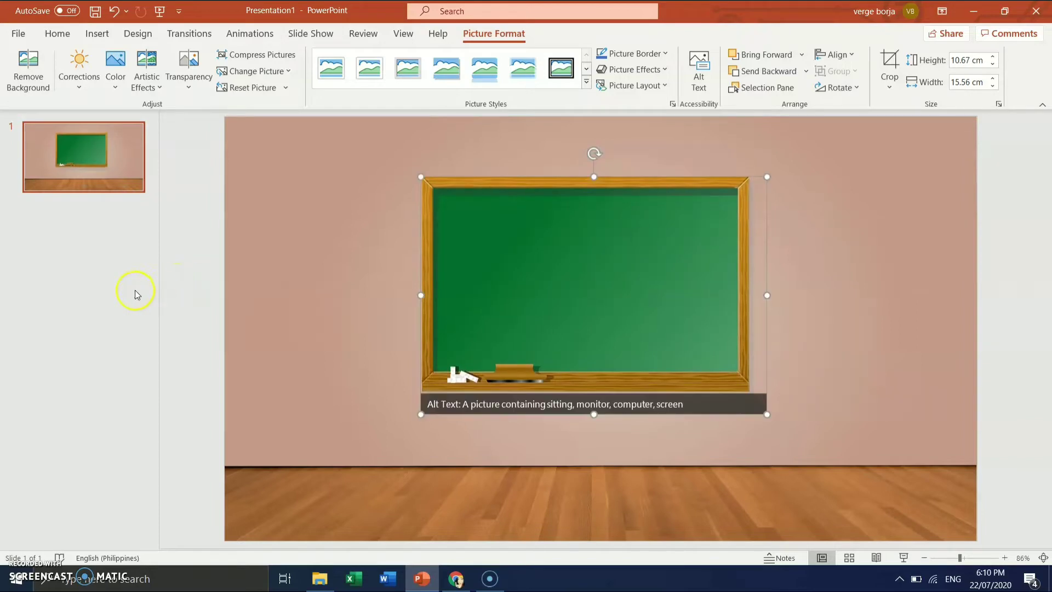
pyautogui.click(133, 290)
# Step: Insert the three-tier wall shelf image from an online 'books shelf clipart' search
pyautogui.click(98, 34)
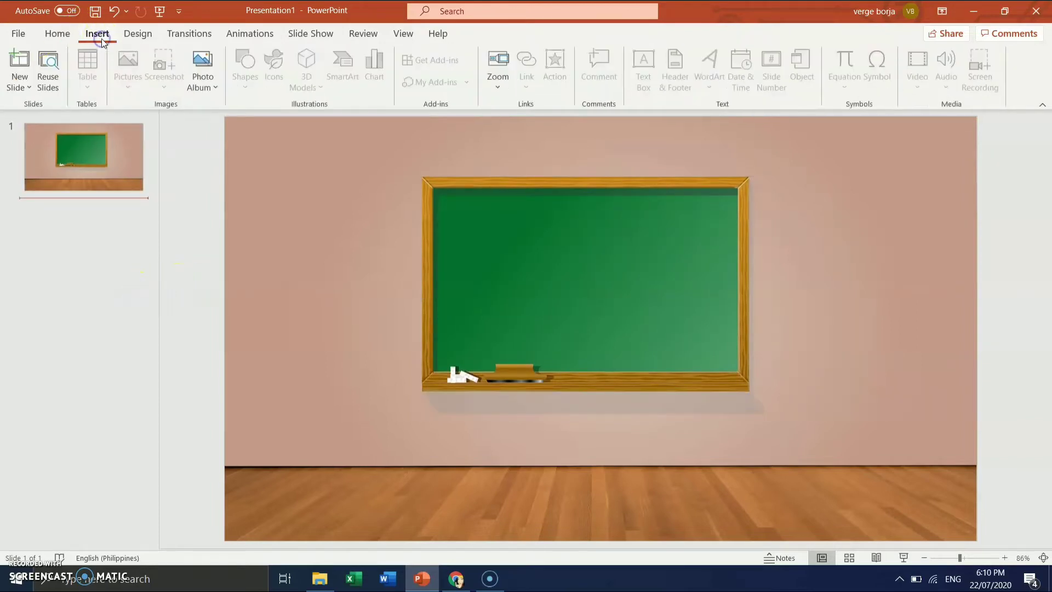
pyautogui.click(194, 237)
pyautogui.click(121, 87)
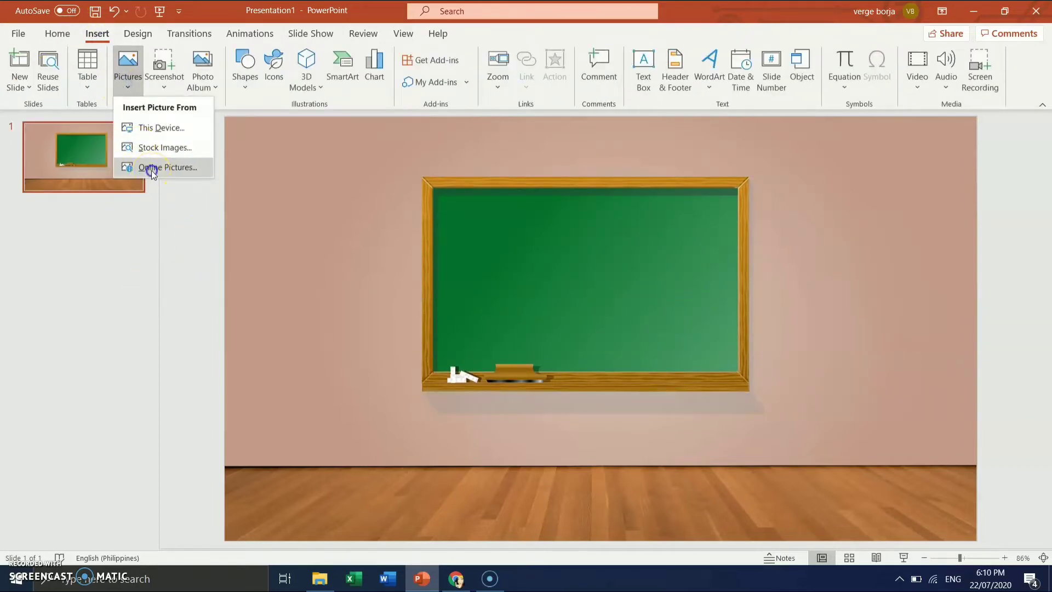
pyautogui.click(152, 169)
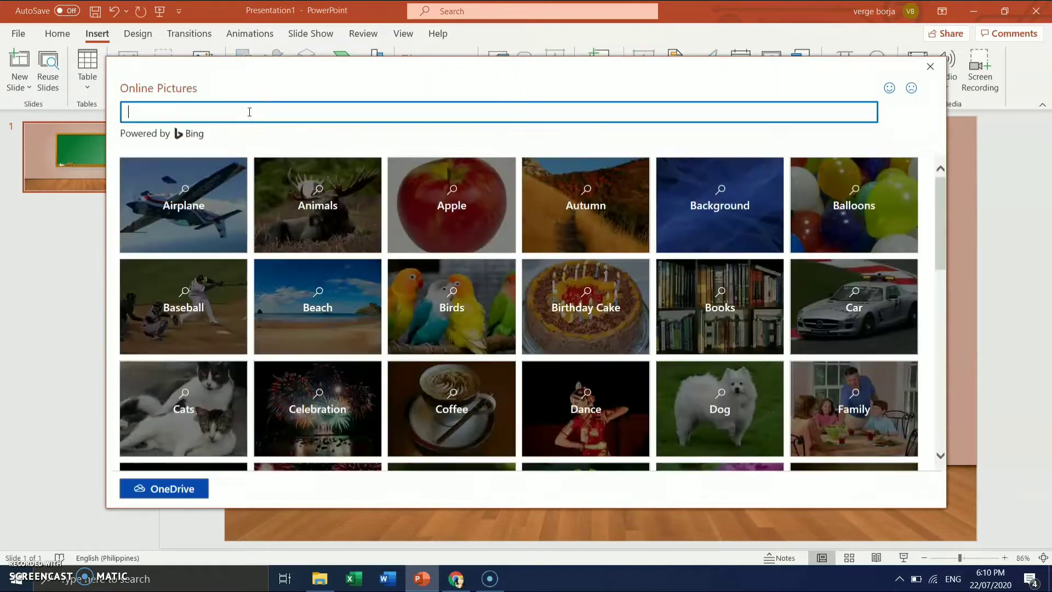
pyautogui.write('books shelf clipart')
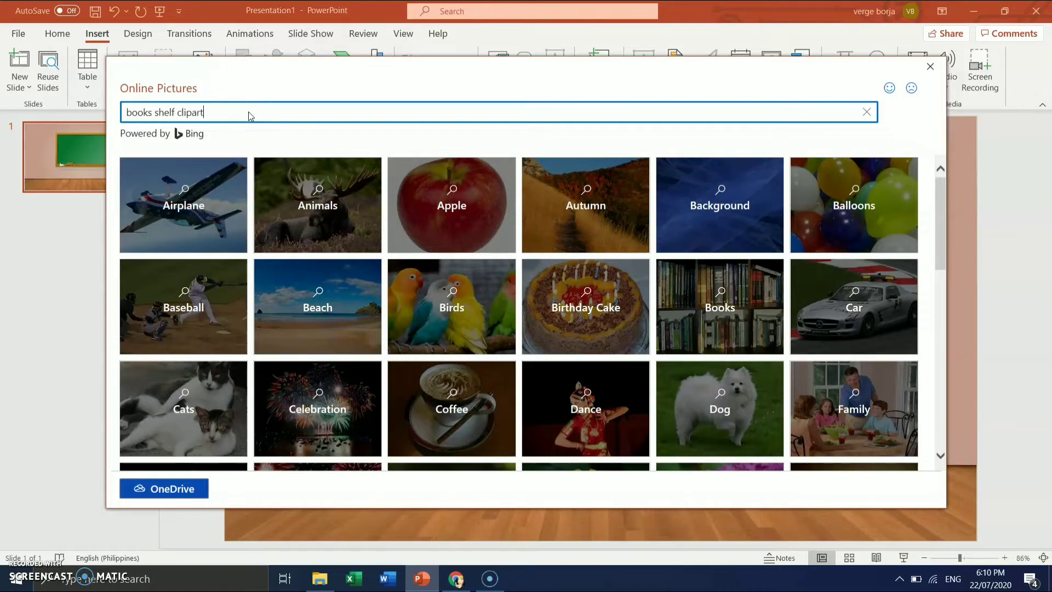
pyautogui.press('Return')
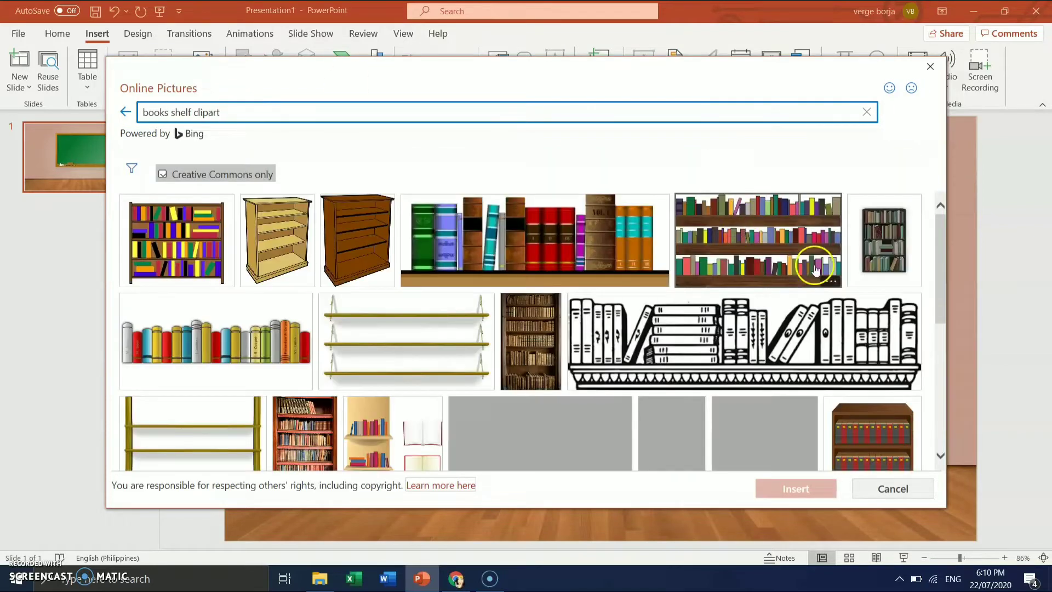
pyautogui.scroll(-1, 628, 321)
pyautogui.scroll(1, 628, 321)
pyautogui.click(442, 328)
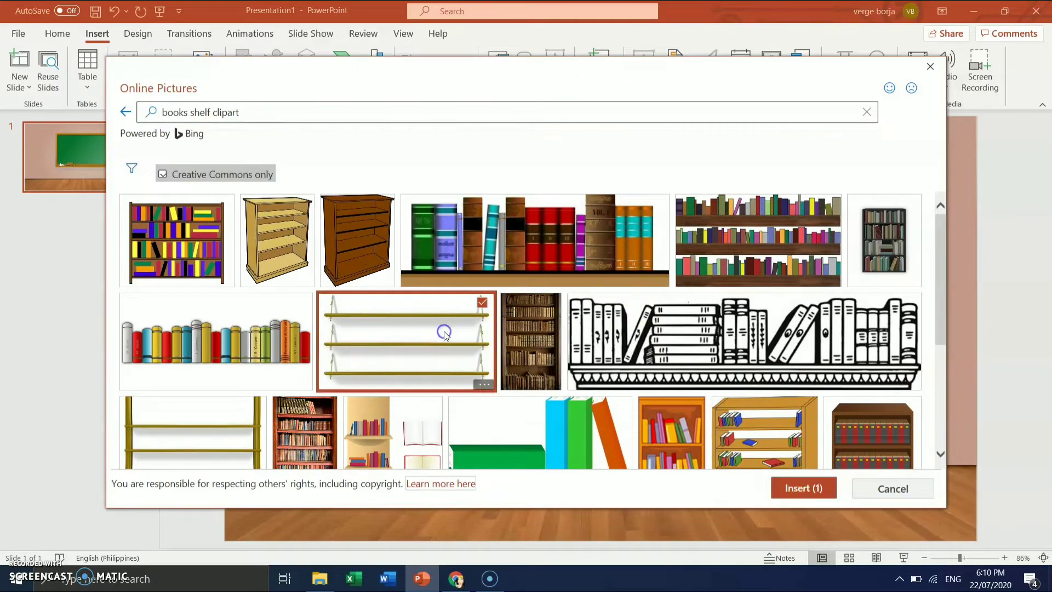
pyautogui.click(798, 488)
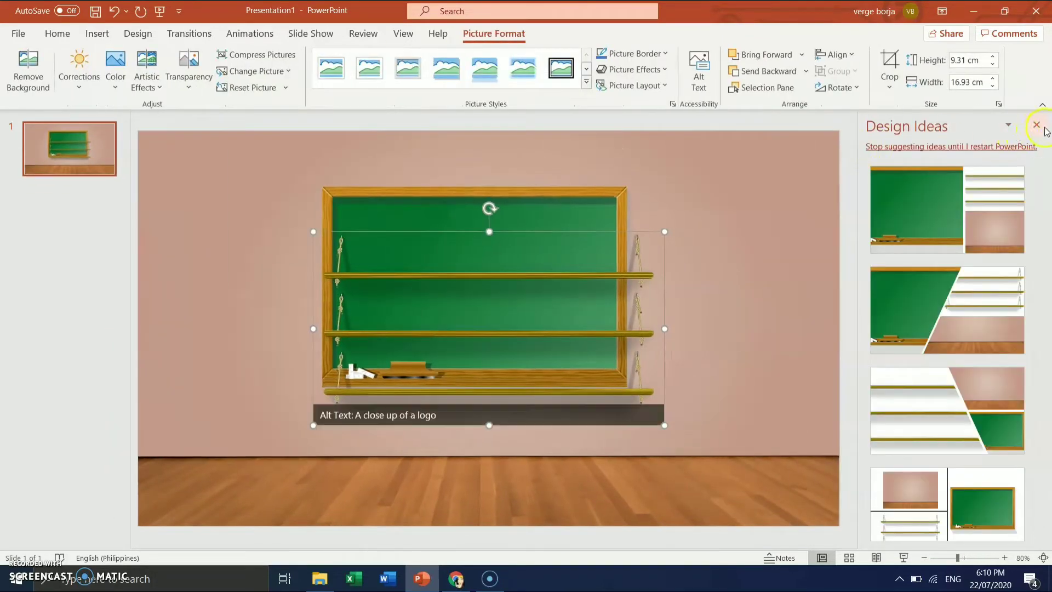
# Step: Shrink the shelves to about half size and place them right of the chalkboard
pyautogui.click(1036, 123)
pyautogui.moveTo(413, 225); pyautogui.dragTo(593, 324)
pyautogui.moveTo(719, 388); pyautogui.dragTo(885, 351)
# Step: Insert the Pinkalicious book cover from an online 'books for kids' search
pyautogui.click(147, 294)
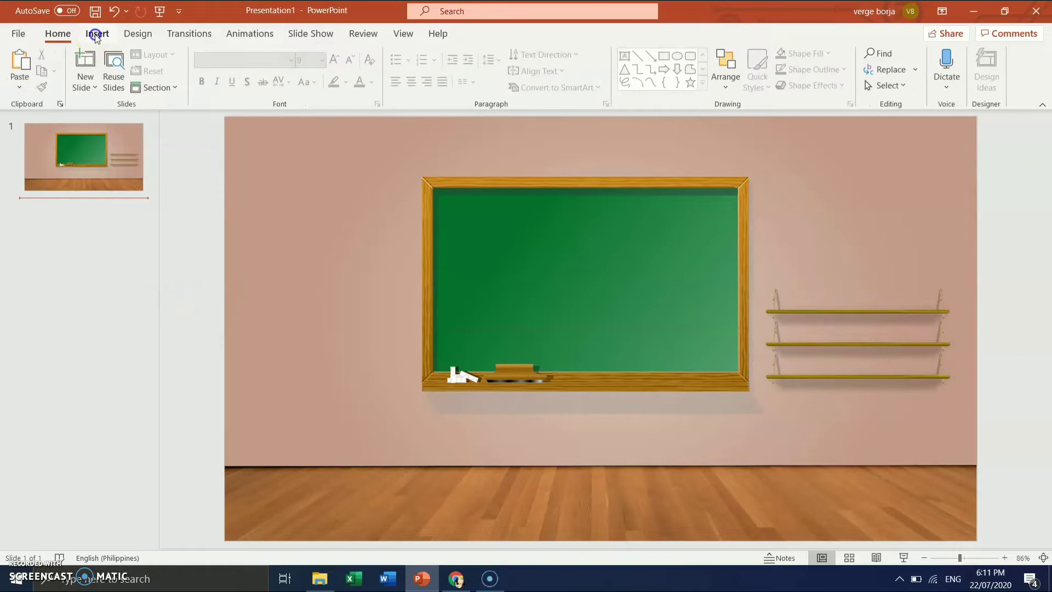
pyautogui.click(97, 33)
pyautogui.click(200, 192)
pyautogui.click(130, 82)
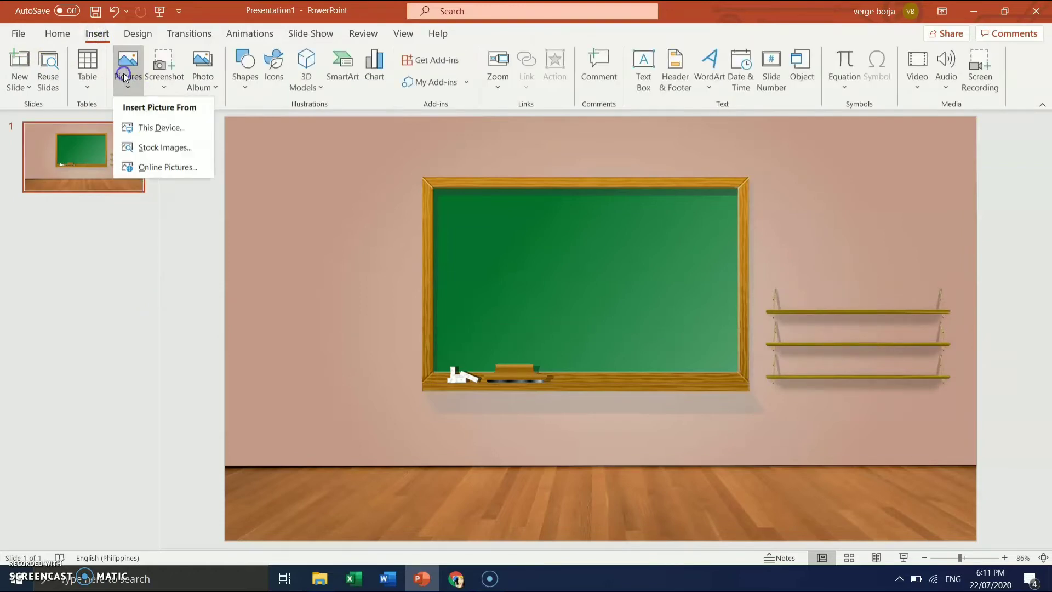
pyautogui.click(160, 167)
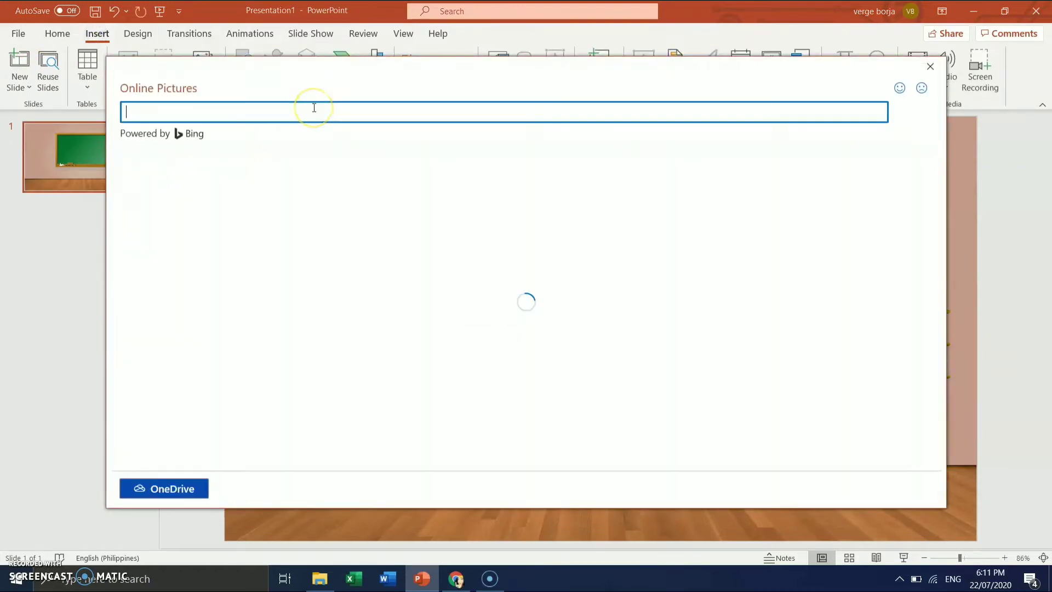
pyautogui.write('books for kids')
pyautogui.press('Return')
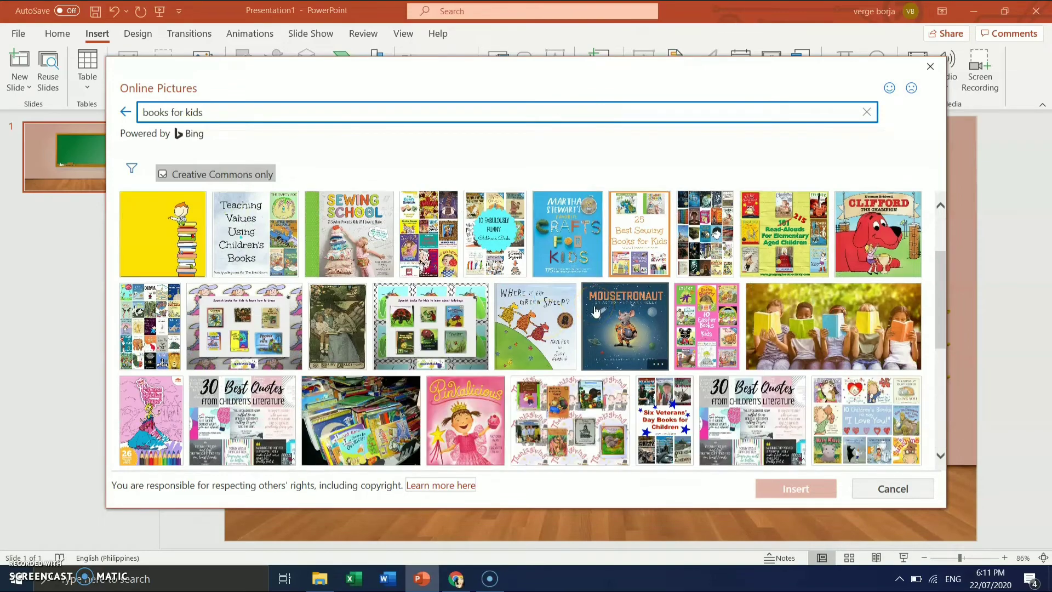
pyautogui.scroll(-3, 596, 311)
pyautogui.scroll(1, 595, 311)
pyautogui.click(466, 285)
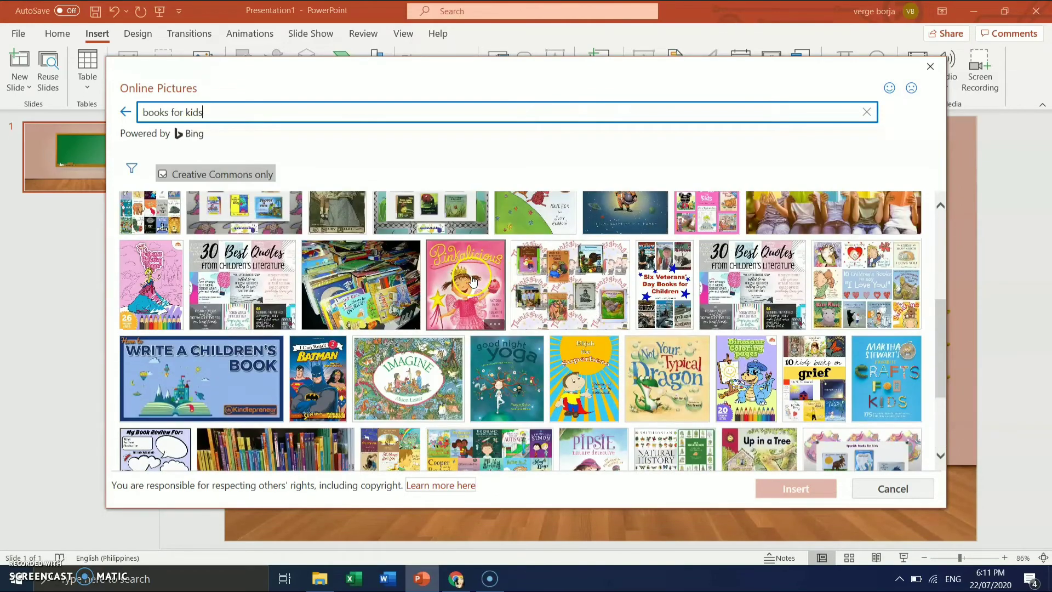
pyautogui.click(803, 487)
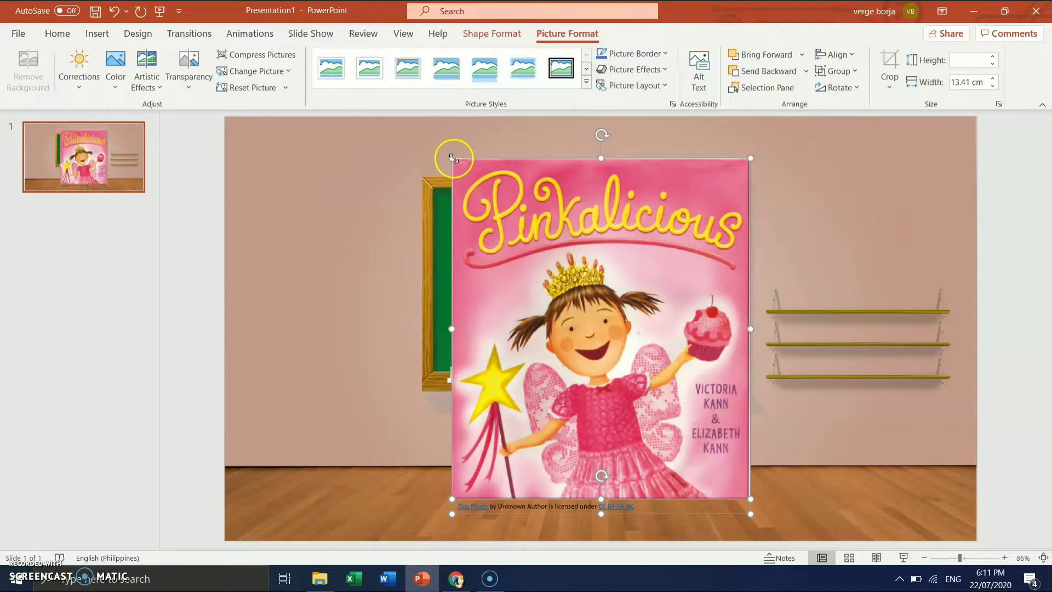
# Step: Delete the cover's attribution caption, shrink it, and stand it on the top shelf
pyautogui.moveTo(451, 158); pyautogui.dragTo(623, 370)
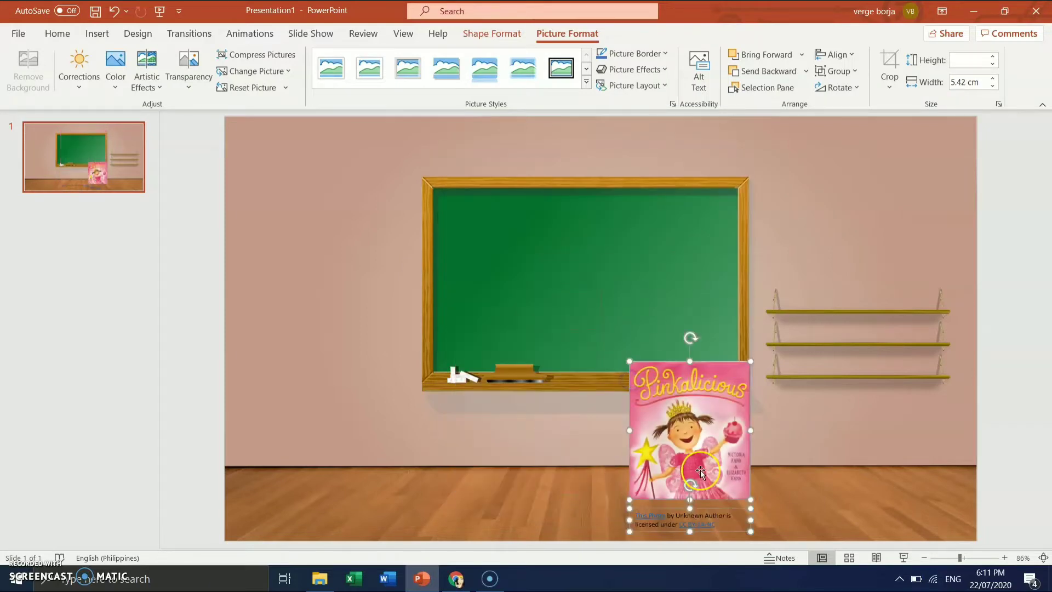
pyautogui.moveTo(696, 466); pyautogui.dragTo(844, 274)
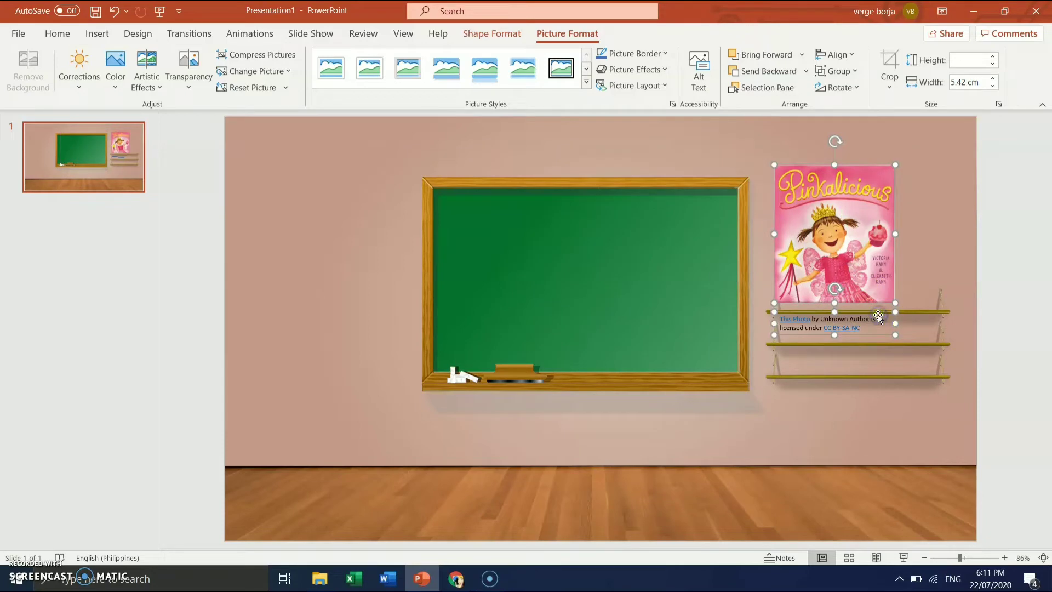
pyautogui.click(877, 314)
pyautogui.press('Delete')
pyautogui.moveTo(774, 164); pyautogui.dragTo(818, 209)
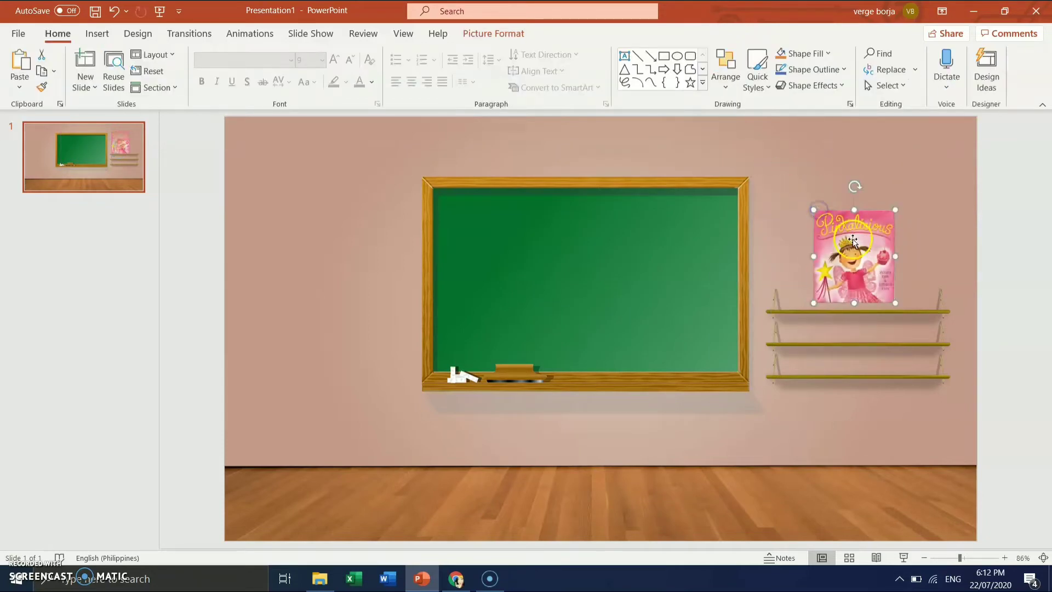
pyautogui.moveTo(852, 240)
pyautogui.mouseDown()
pyautogui.moveTo(824, 245)
pyautogui.moveTo(864, 211)
pyautogui.moveTo(838, 245)
pyautogui.mouseUp()
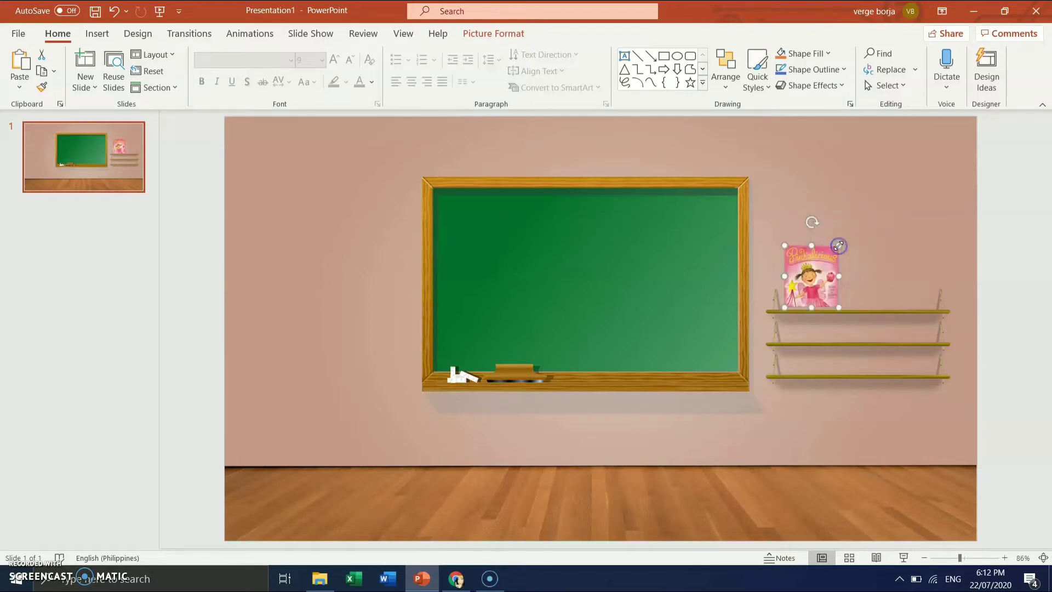
pyautogui.click(140, 305)
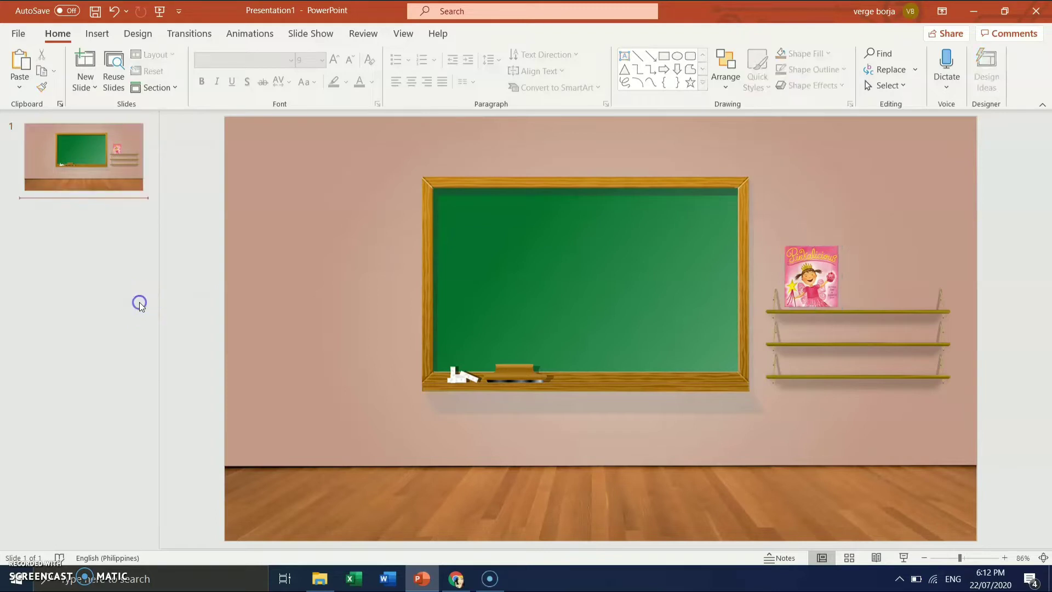
# Step: Search online pictures for 'table clipart' and scroll through the desk results
pyautogui.click(97, 35)
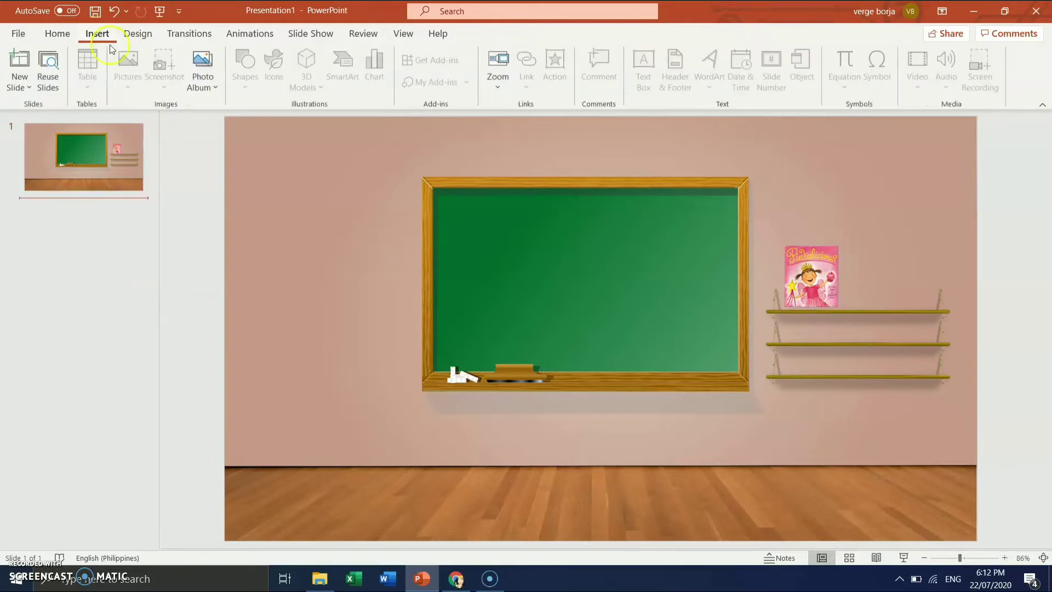
pyautogui.click(207, 214)
pyautogui.click(128, 81)
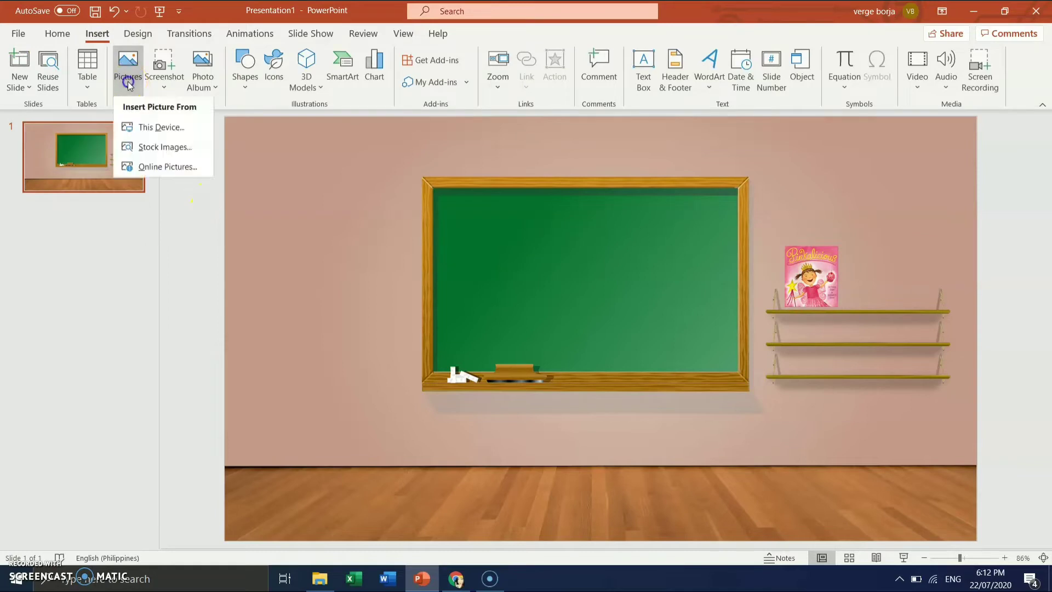
pyautogui.click(157, 168)
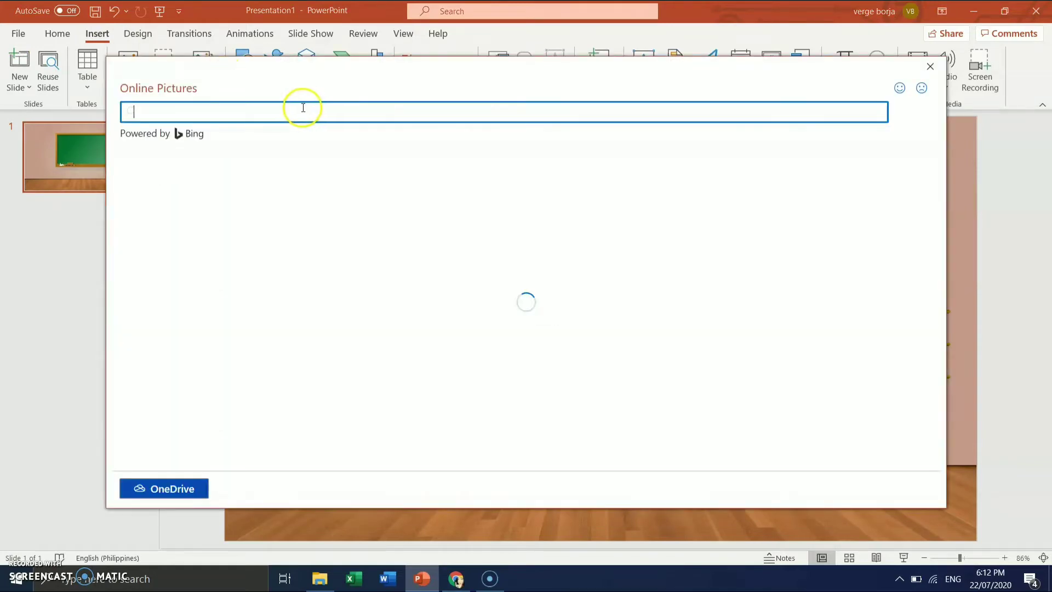
pyautogui.write('table clipart')
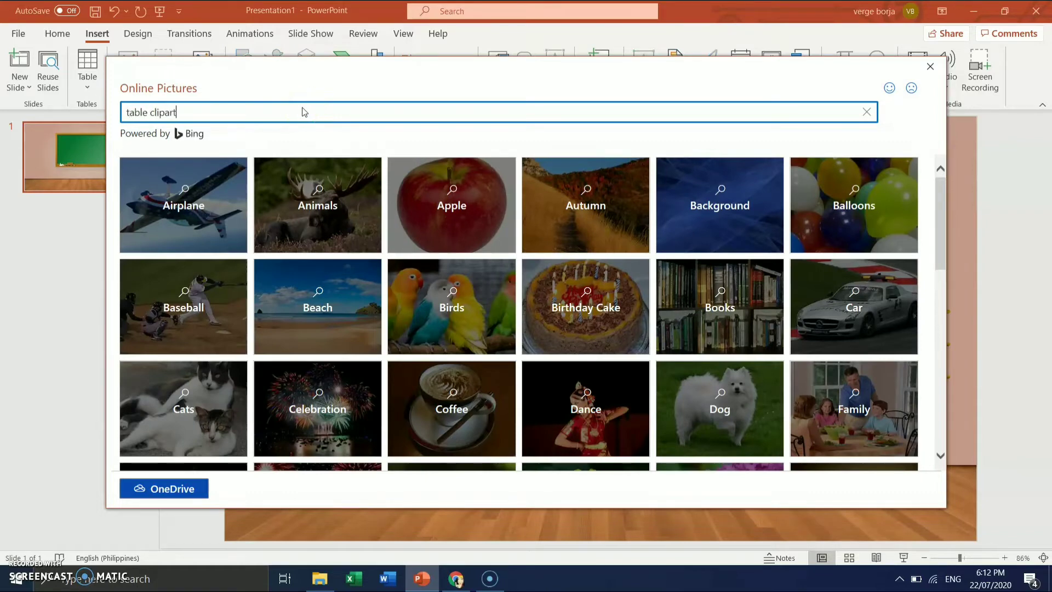
pyautogui.press('Return')
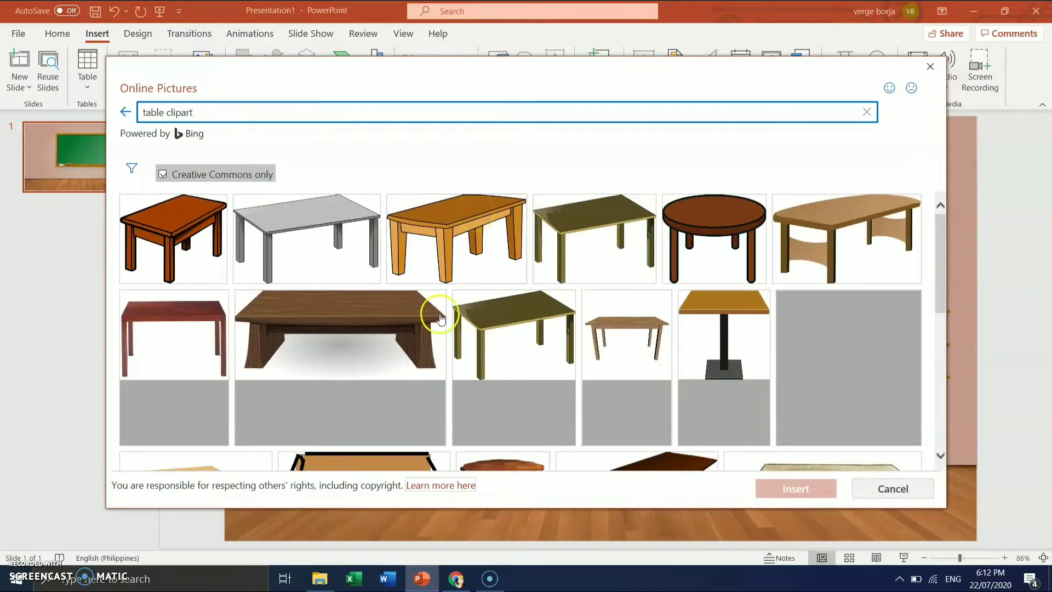
pyautogui.scroll(-3, 463, 352)
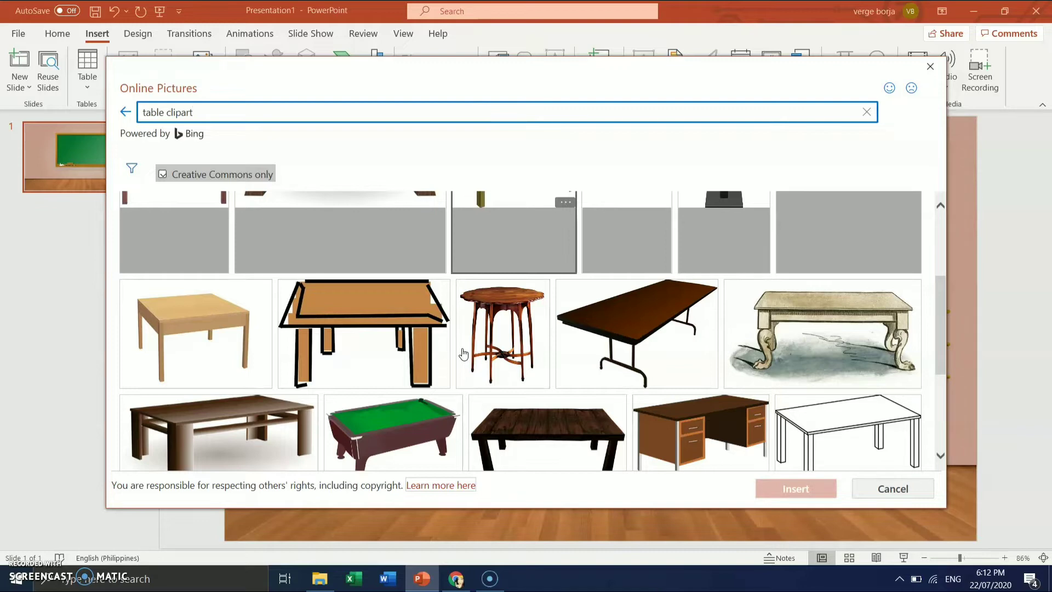
pyautogui.scroll(-3, 463, 353)
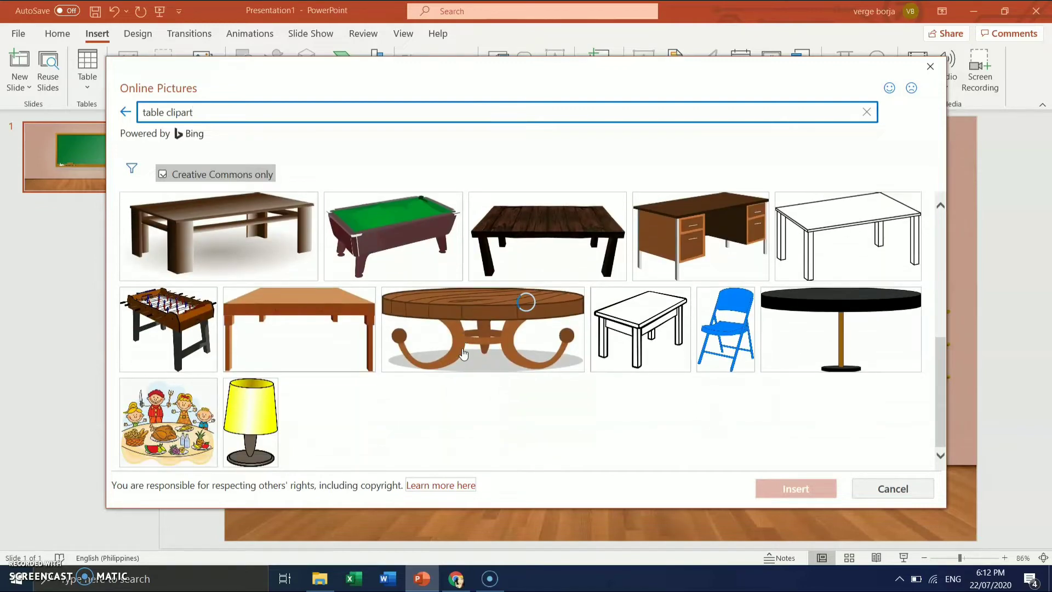
pyautogui.scroll(-1, 462, 353)
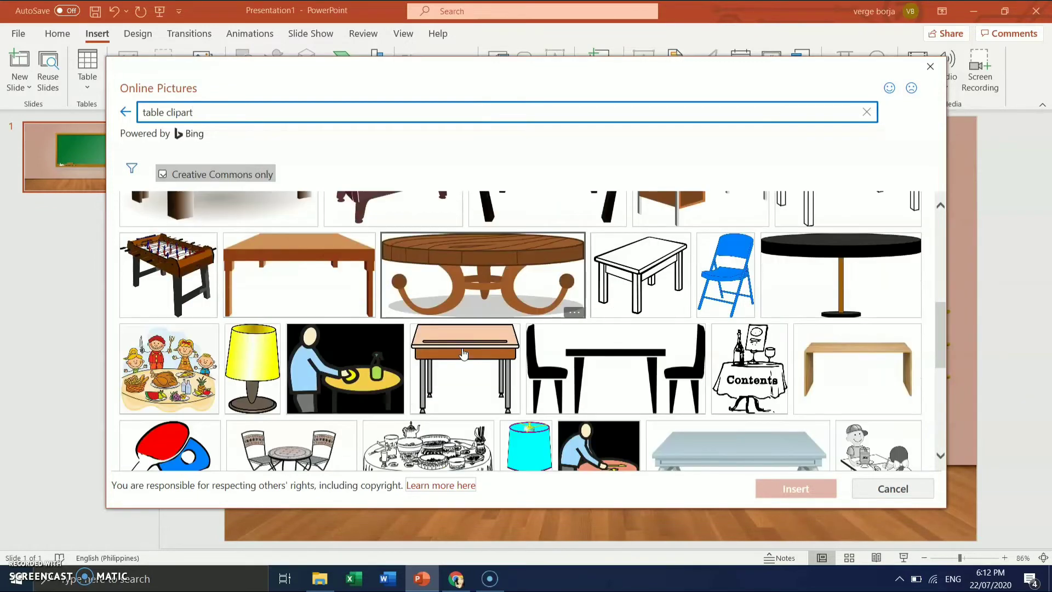
pyautogui.scroll(-4, 463, 353)
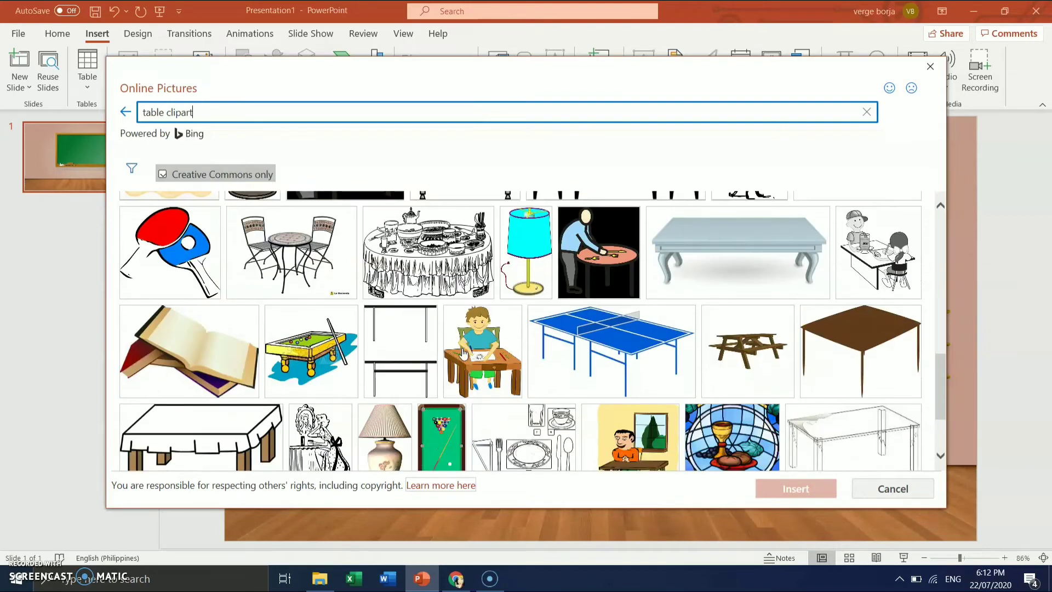
pyautogui.scroll(-2, 462, 353)
pyautogui.scroll(-3, 462, 353)
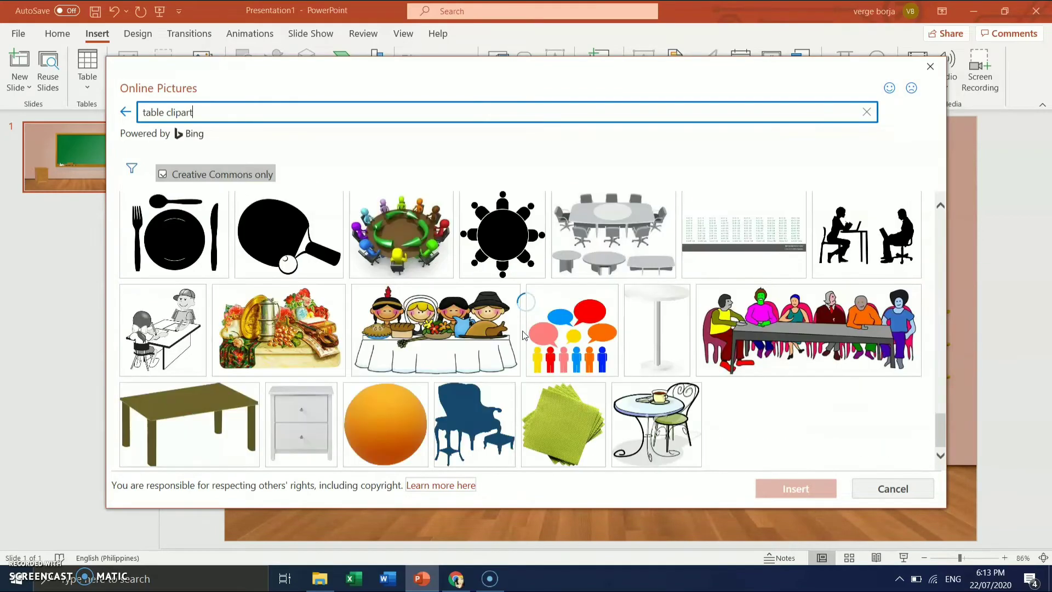
# Step: In Chrome, copy the peach teacher desk image and return to PowerPoint
pyautogui.click(454, 575)
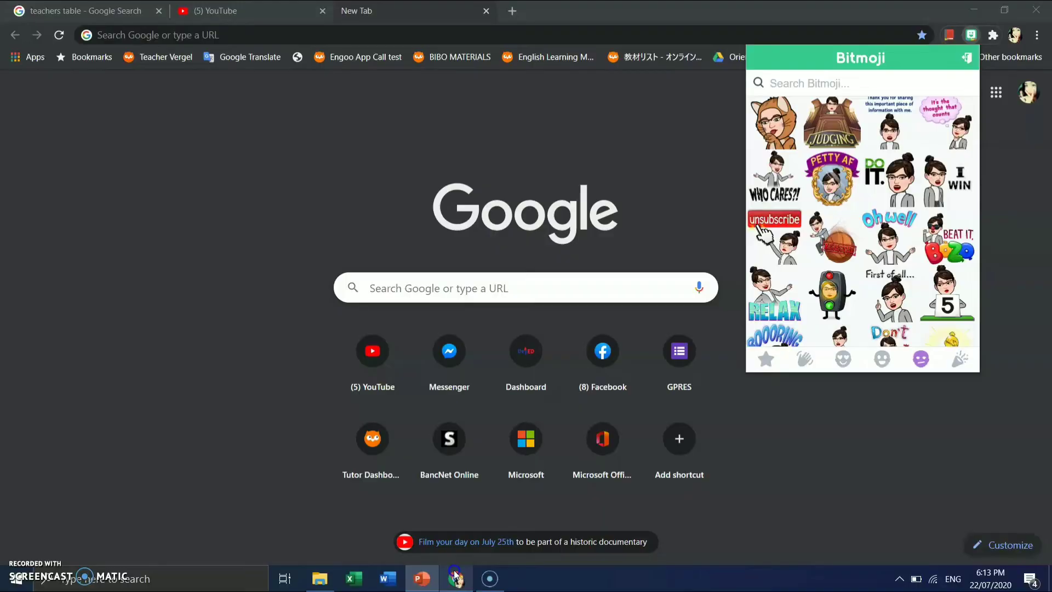
pyautogui.click(390, 30)
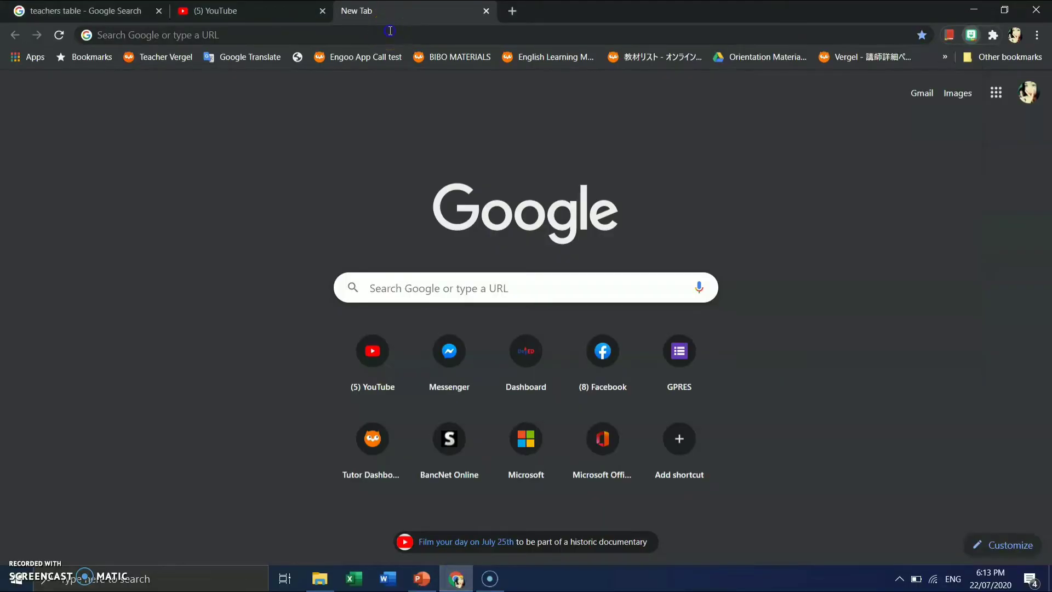
pyautogui.click(297, 36)
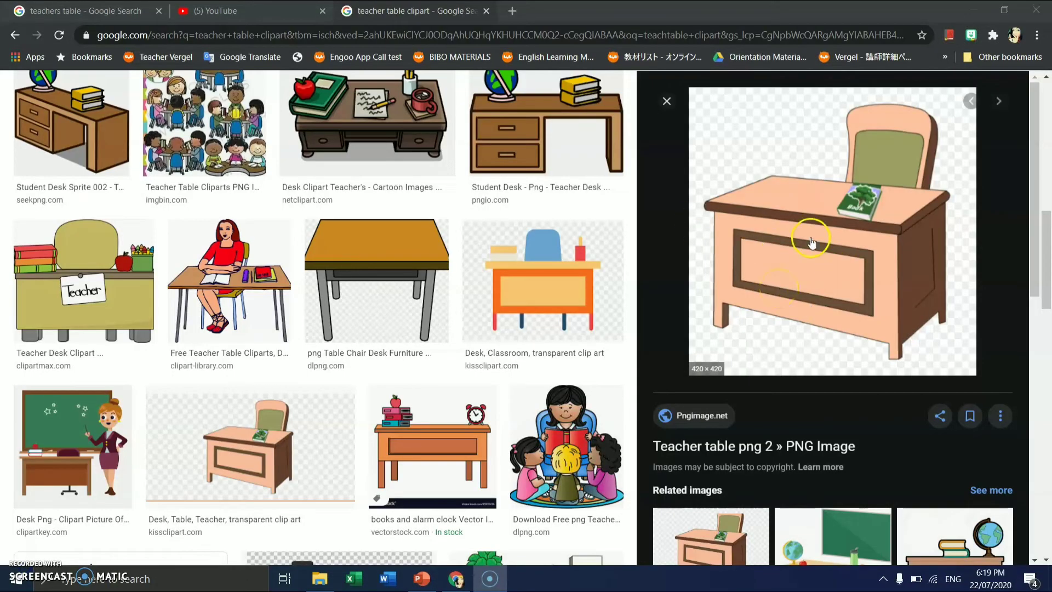
pyautogui.rightClick(811, 239)
pyautogui.click(846, 397)
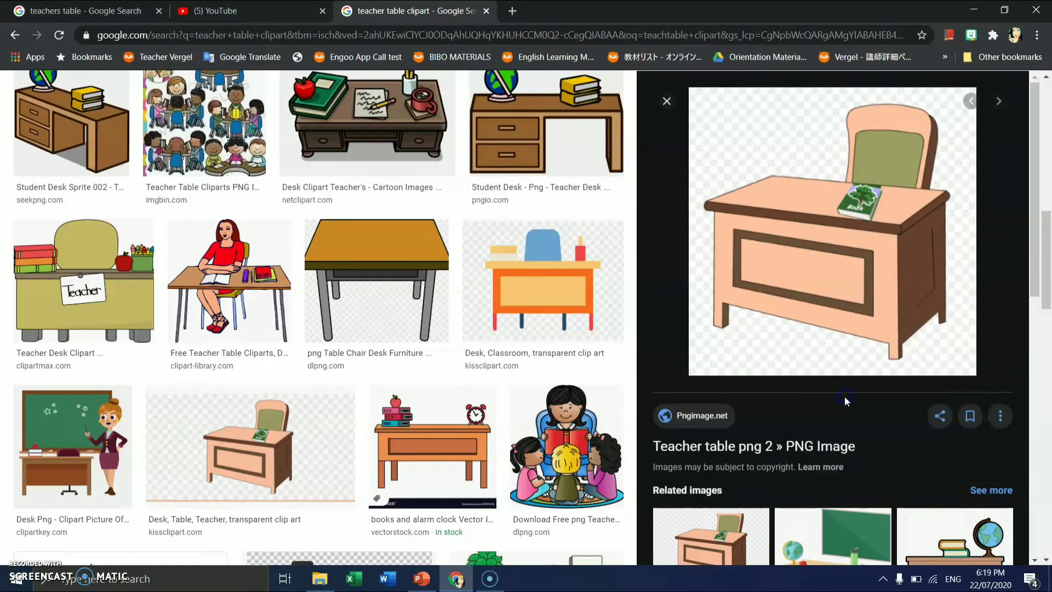
pyautogui.click(427, 581)
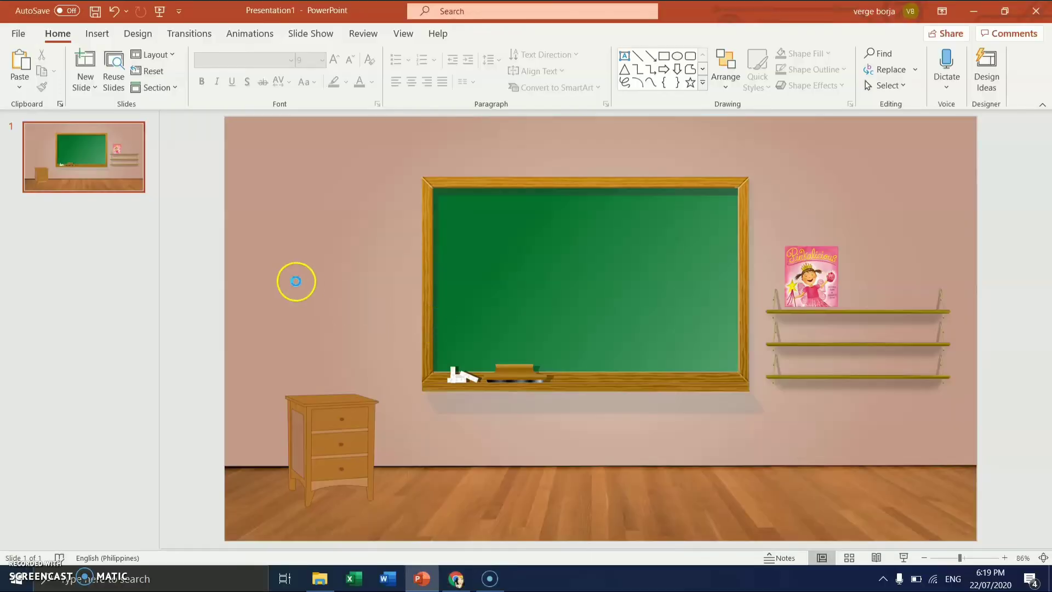
# Step: Paste the teacher desk, shrink it at lower right, and move the cabinet to the left edge
pyautogui.click(295, 281)
pyautogui.hotkey('ctrl', 'v')
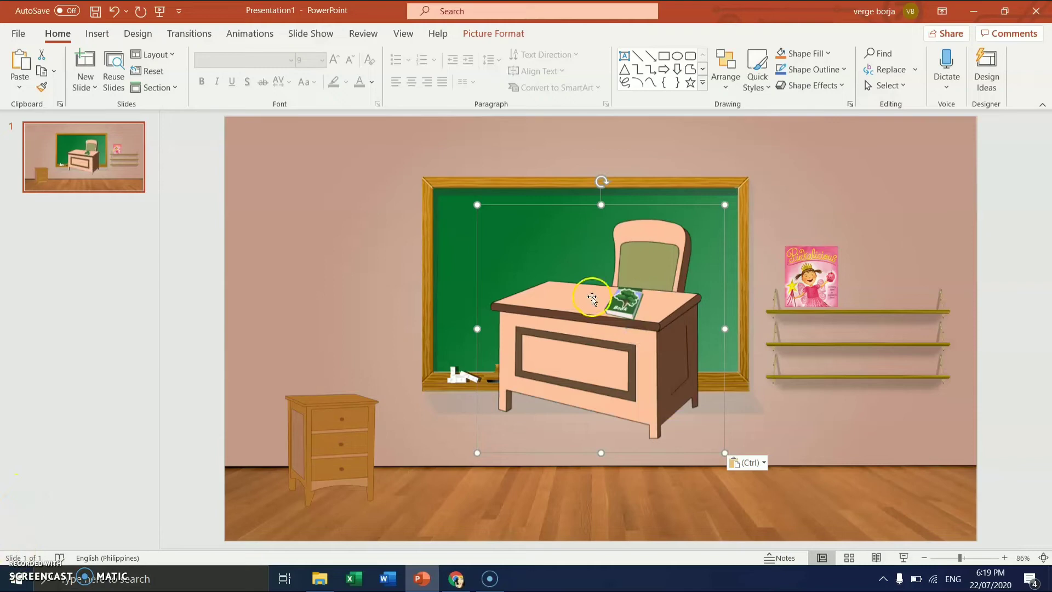
pyautogui.moveTo(592, 297); pyautogui.dragTo(816, 398)
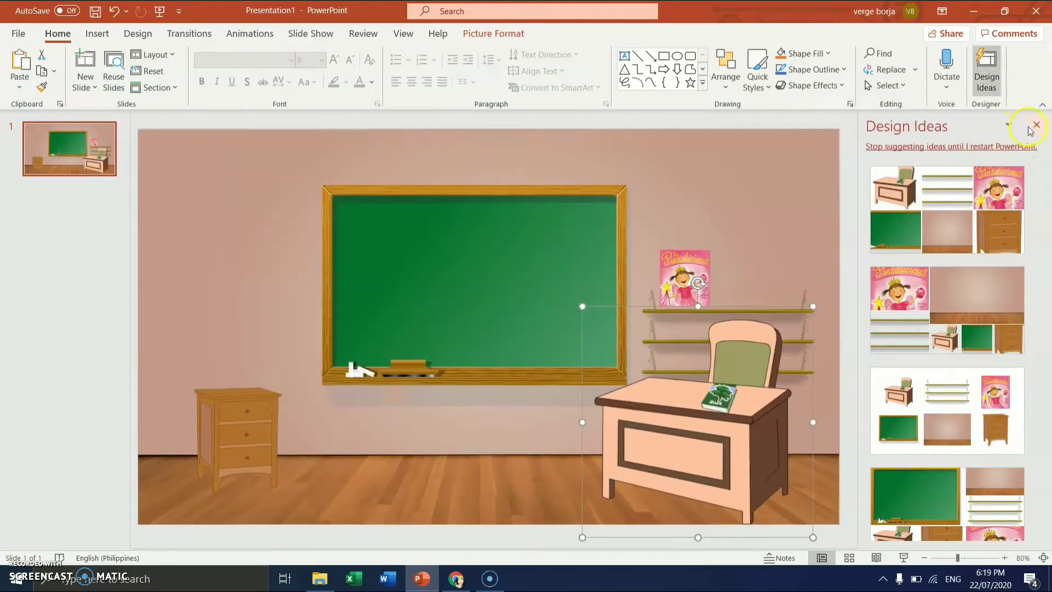
pyautogui.click(1037, 122)
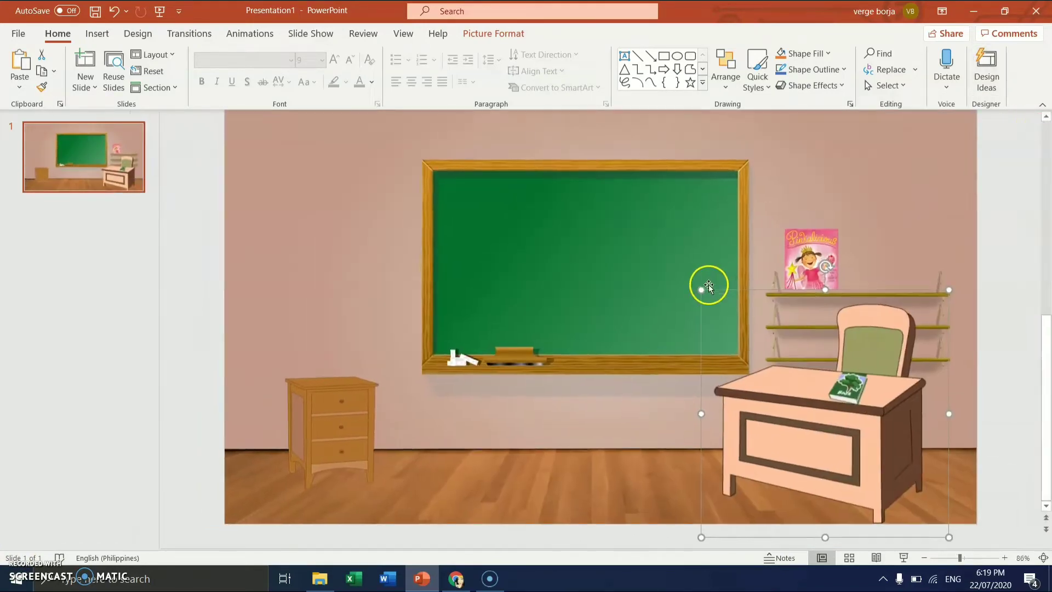
pyautogui.moveTo(701, 289); pyautogui.dragTo(783, 372)
pyautogui.moveTo(866, 461); pyautogui.dragTo(862, 458)
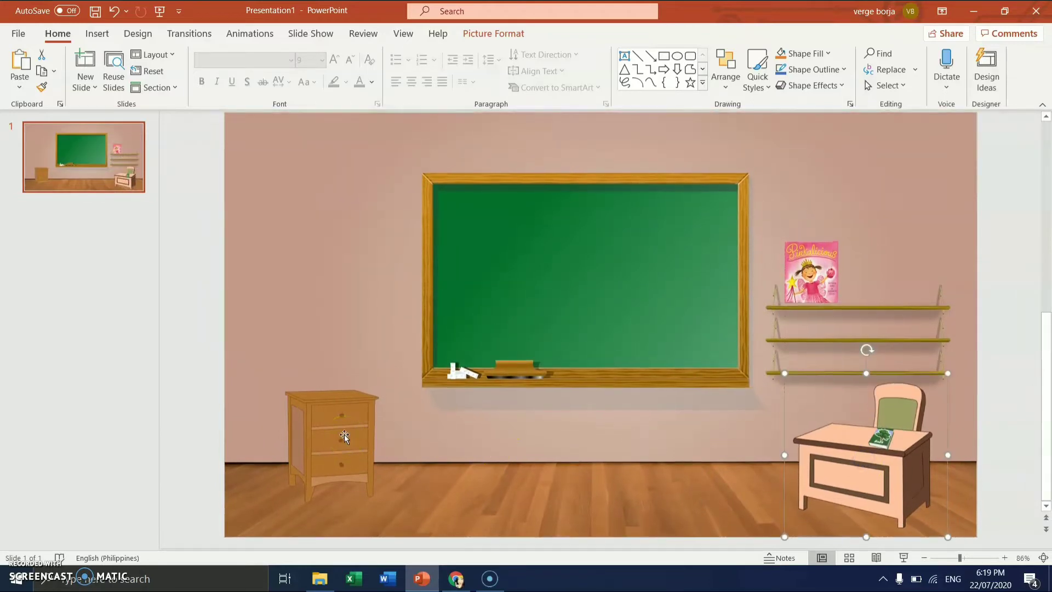
pyautogui.moveTo(344, 434); pyautogui.dragTo(287, 439)
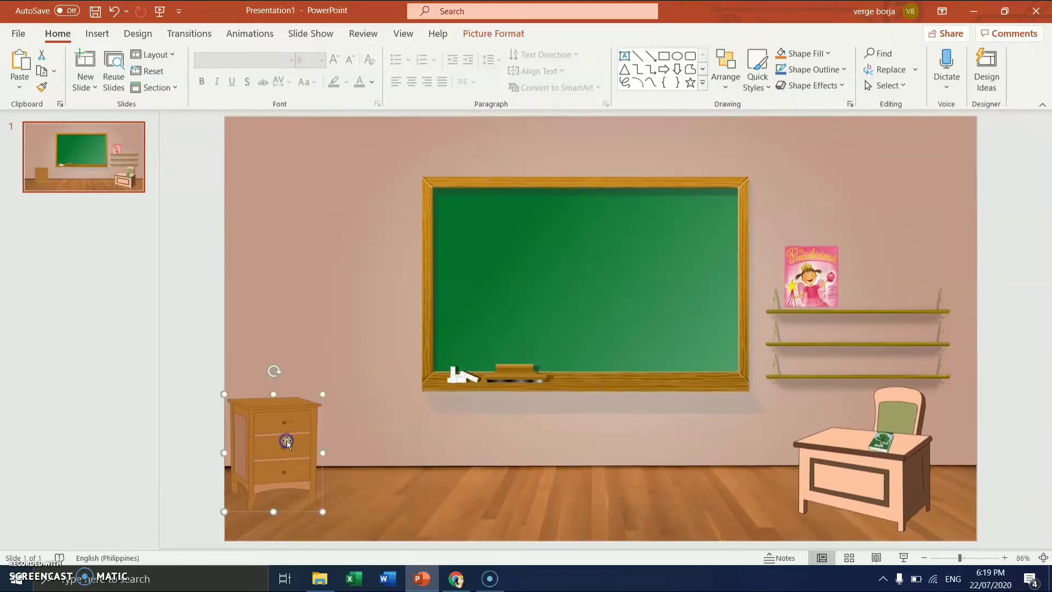
pyautogui.click(117, 356)
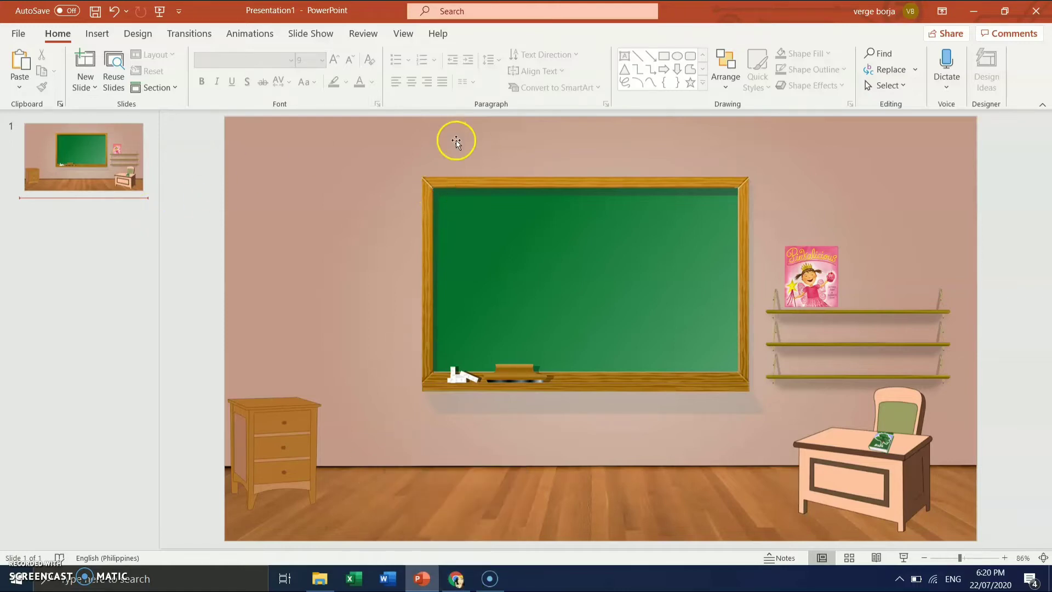
# Step: Run a Google image search for 'alphabet poster' and bring up the School Smarts poster's image options
pyautogui.click(455, 577)
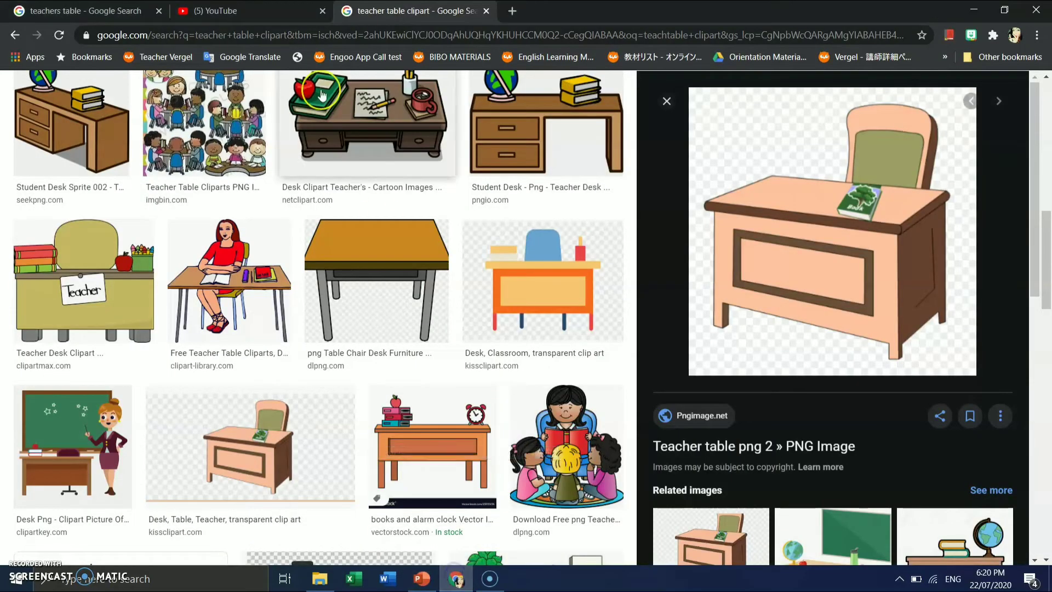
pyautogui.click(226, 108)
pyautogui.hotkey('ctrl', 'a')
pyautogui.write('a')
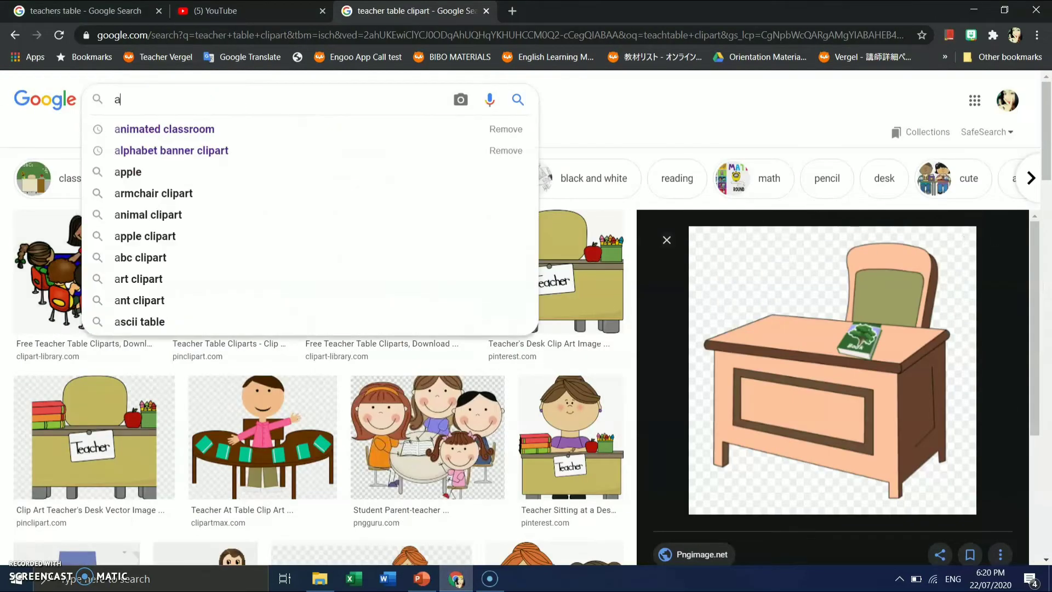
pyautogui.write('lphab')
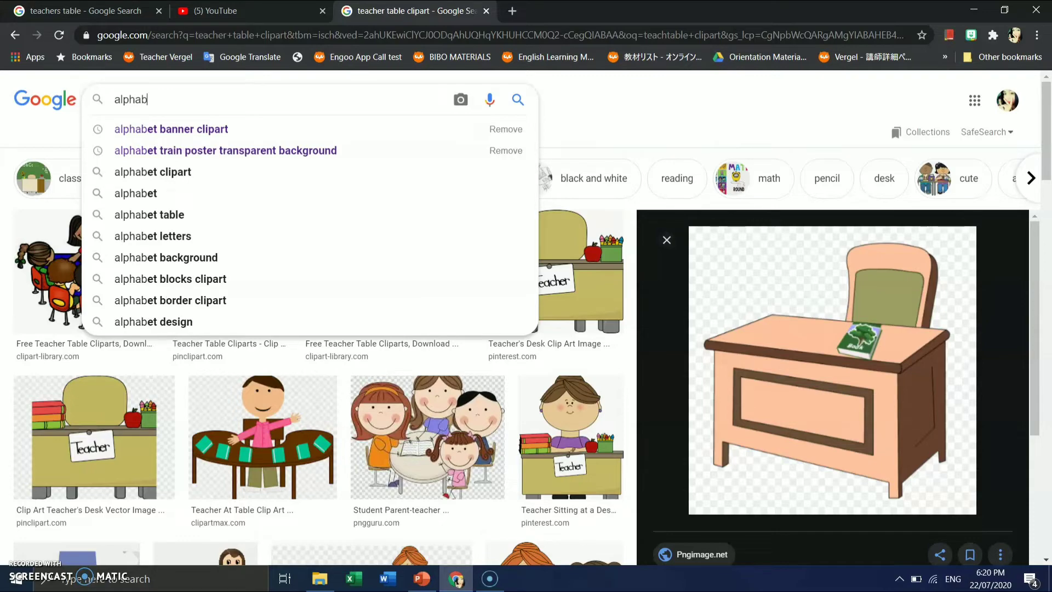
pyautogui.write('et poster')
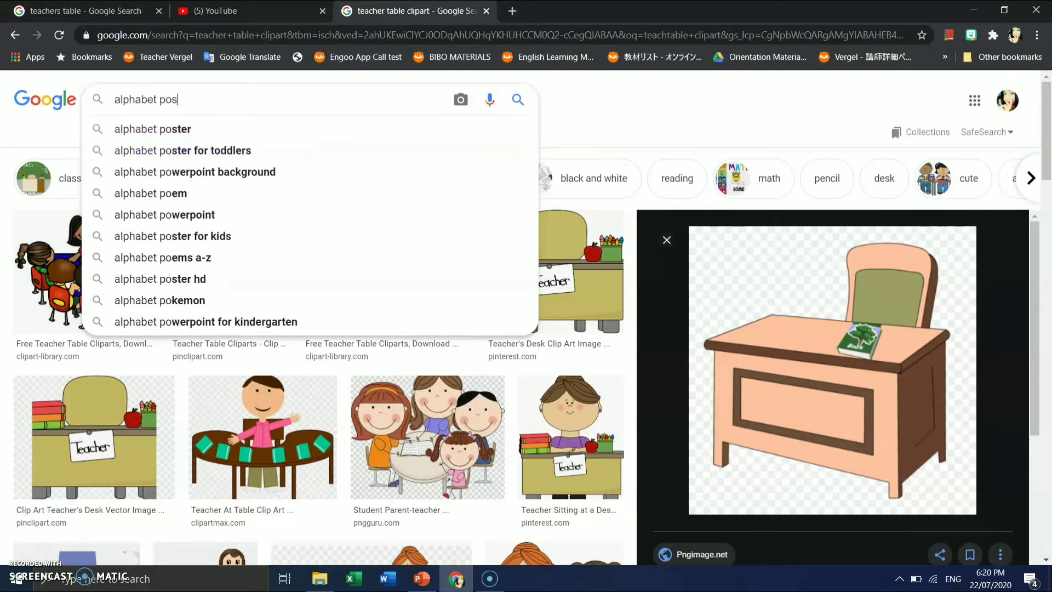
pyautogui.press('Return')
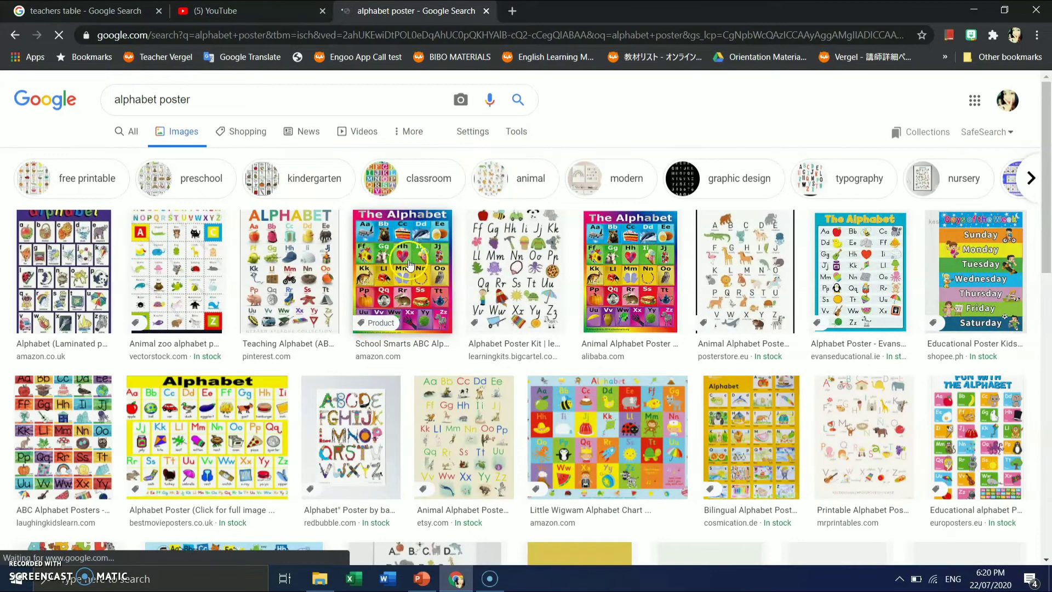
pyautogui.click(408, 260)
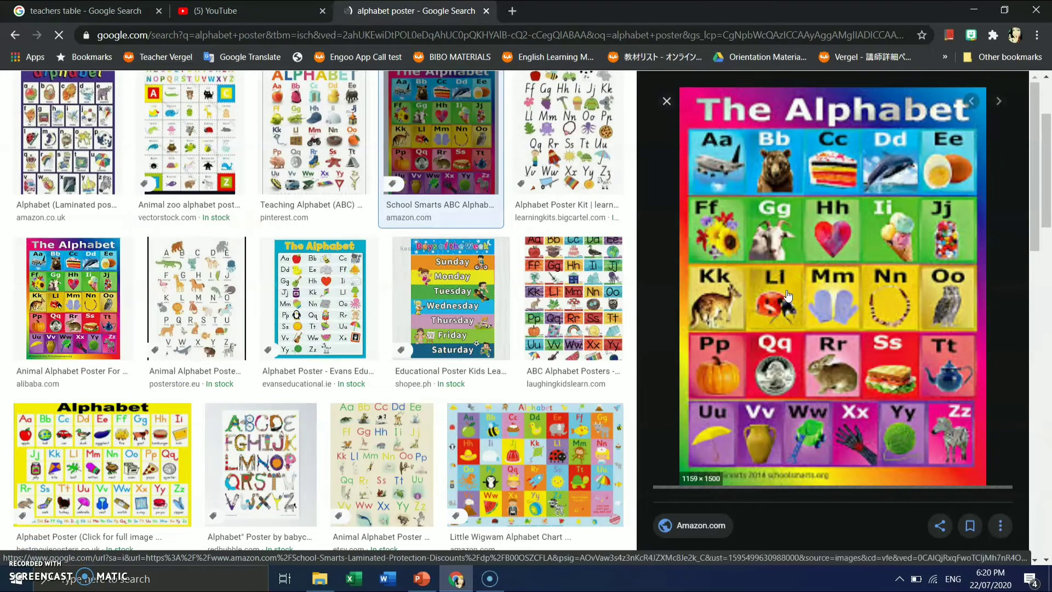
pyautogui.rightClick(801, 269)
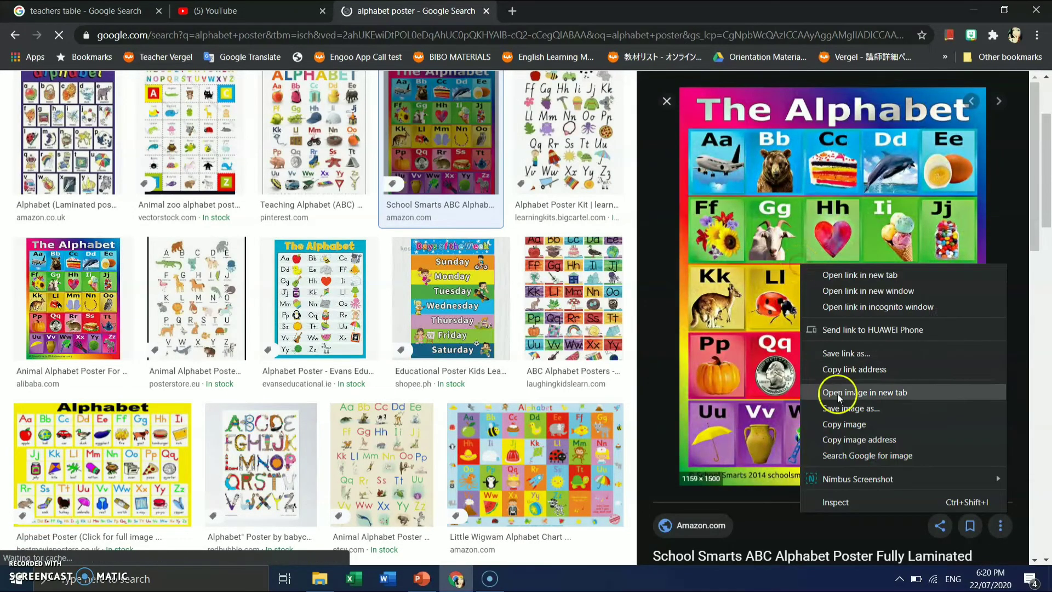
# Step: Copy the alphabet poster, paste it small on the wall left of the chalkboard
pyautogui.click(838, 422)
pyautogui.click(431, 570)
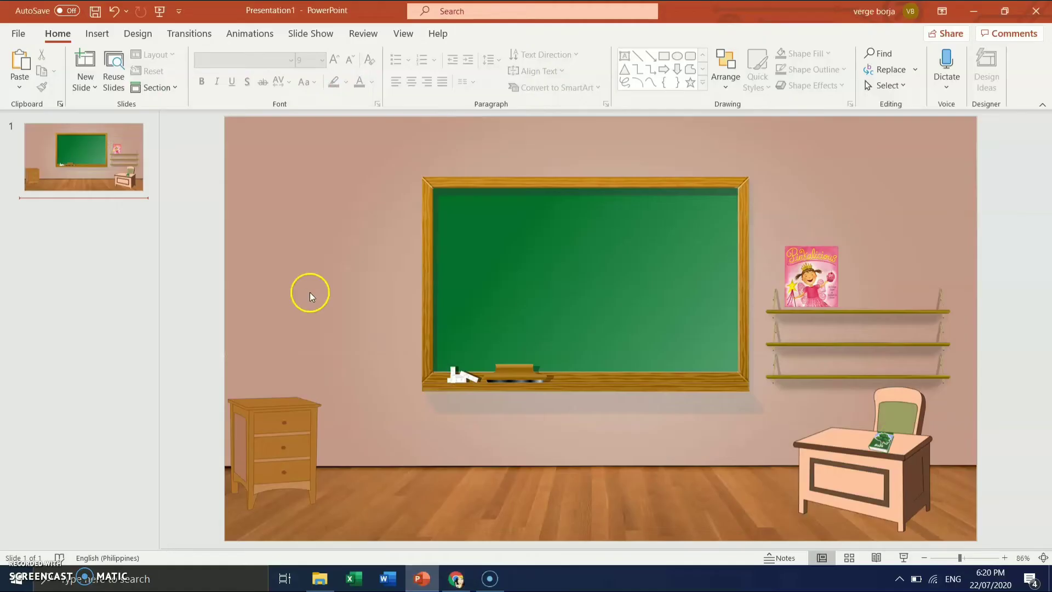
pyautogui.hotkey('ctrl', 'v')
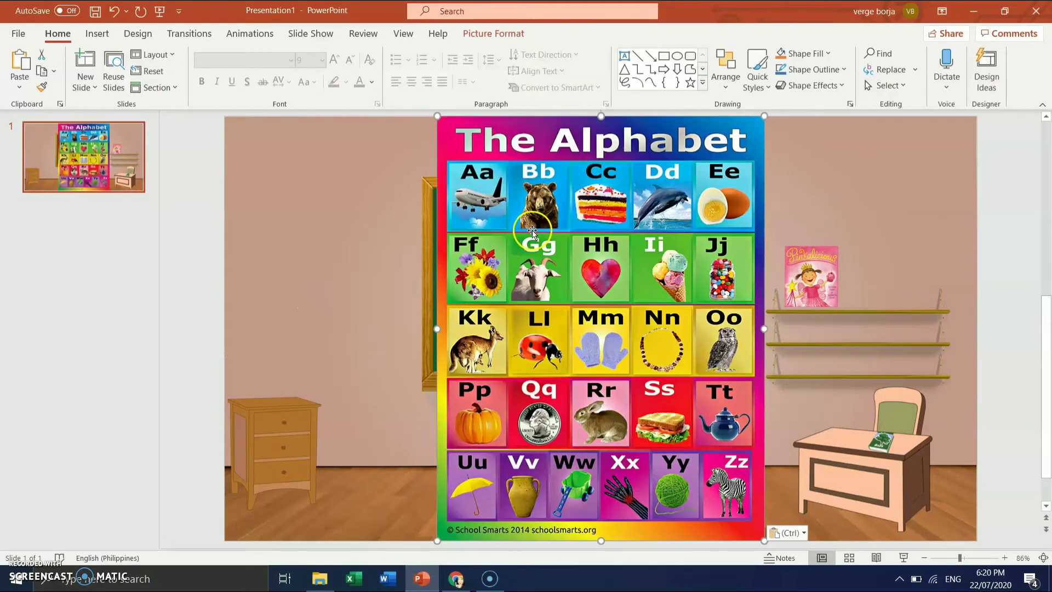
pyautogui.moveTo(432, 116); pyautogui.dragTo(662, 405)
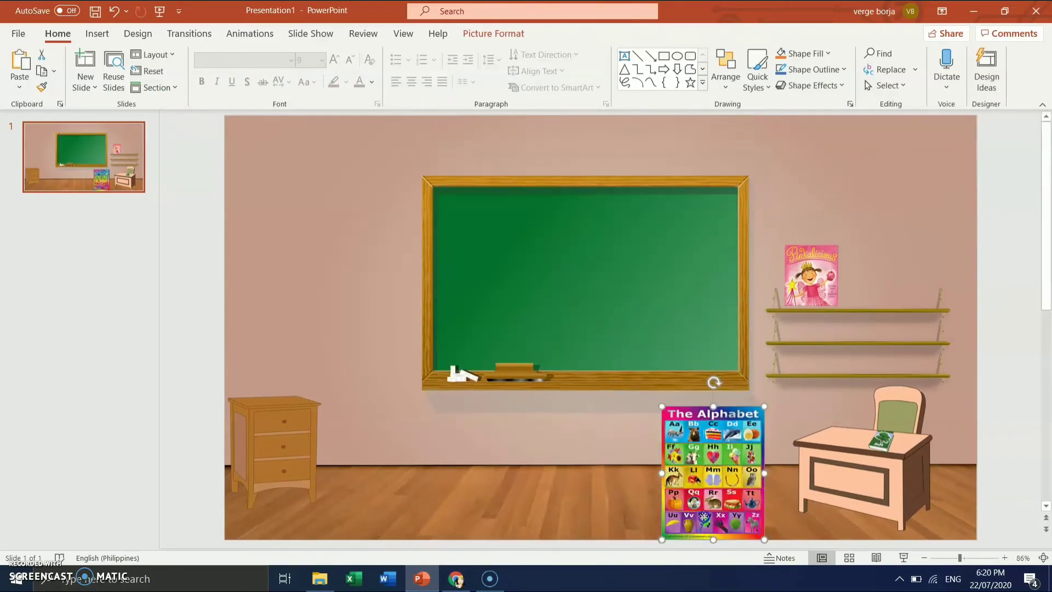
pyautogui.moveTo(704, 513); pyautogui.dragTo(343, 295)
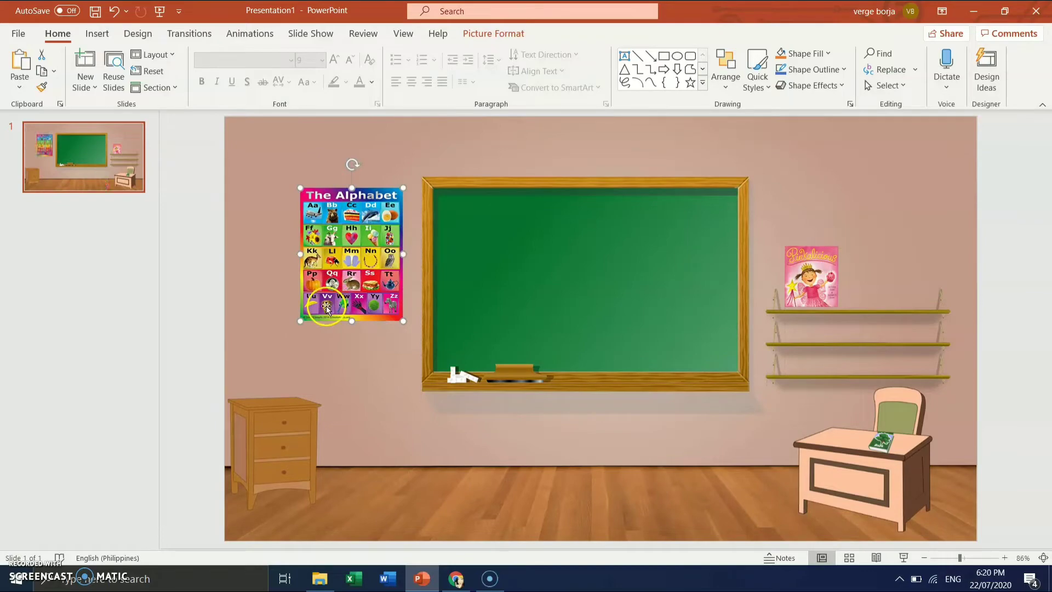
pyautogui.click(113, 430)
# Step: Copy the Palace Curriculum animal-row Days of the Week poster from Google Images, then return to the slide
pyautogui.click(455, 581)
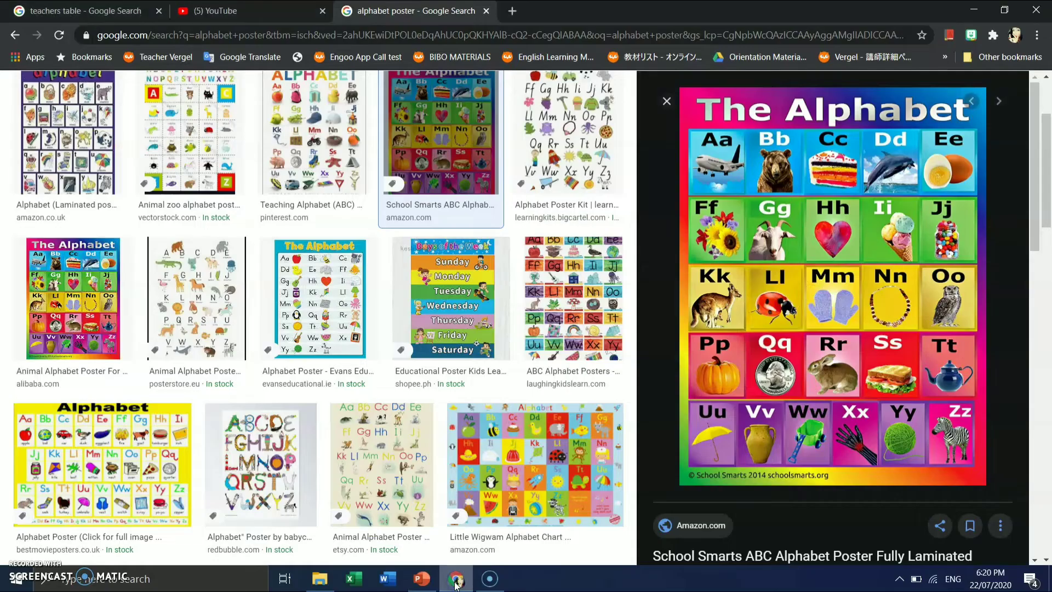
pyautogui.click(451, 290)
pyautogui.scroll(-6, 805, 369)
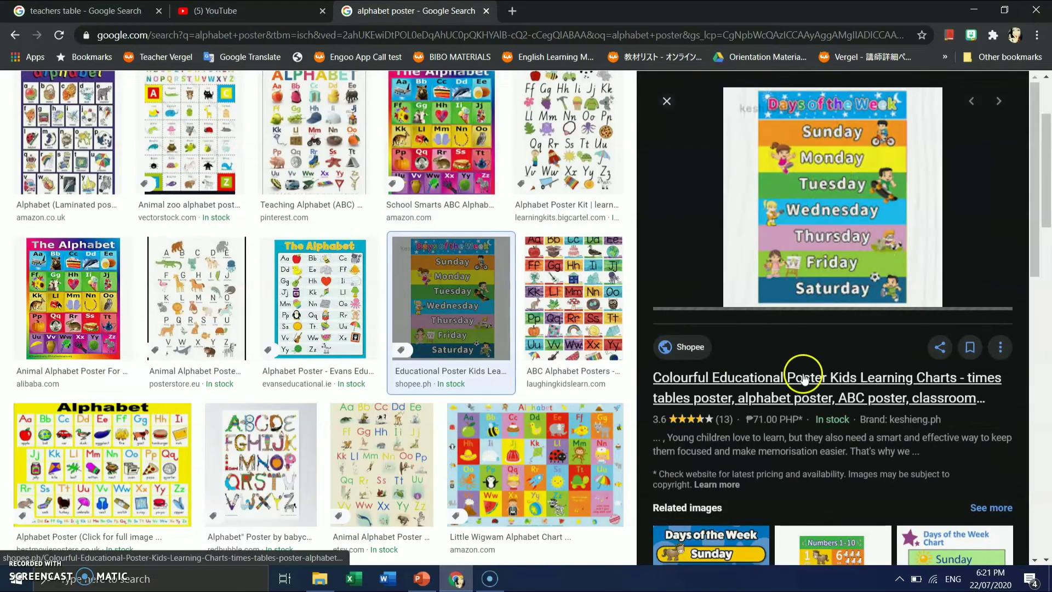
pyautogui.click(709, 433)
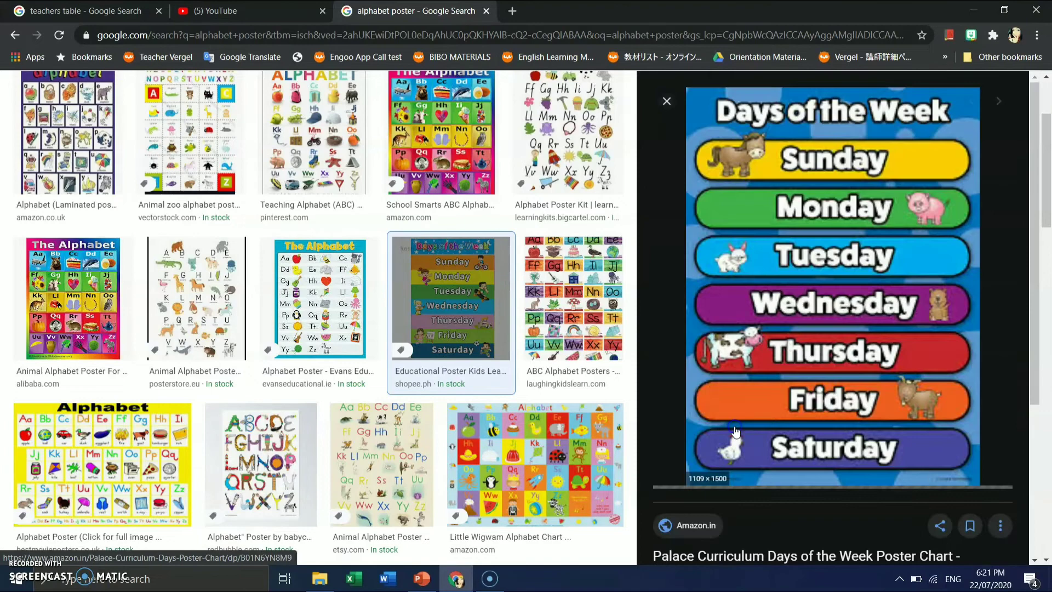
pyautogui.rightClick(754, 216)
pyautogui.click(800, 372)
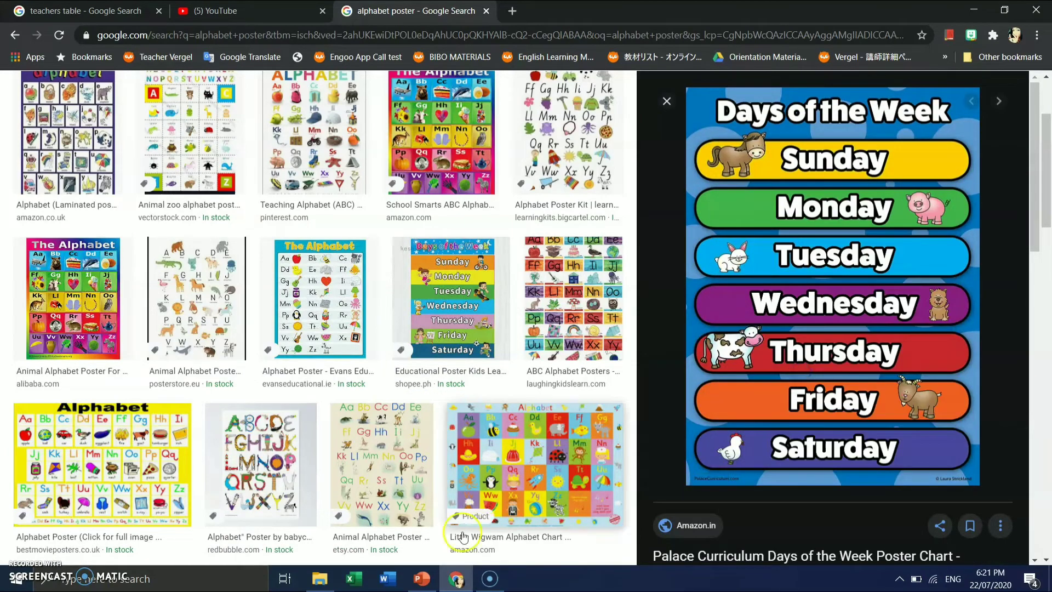
pyautogui.click(422, 578)
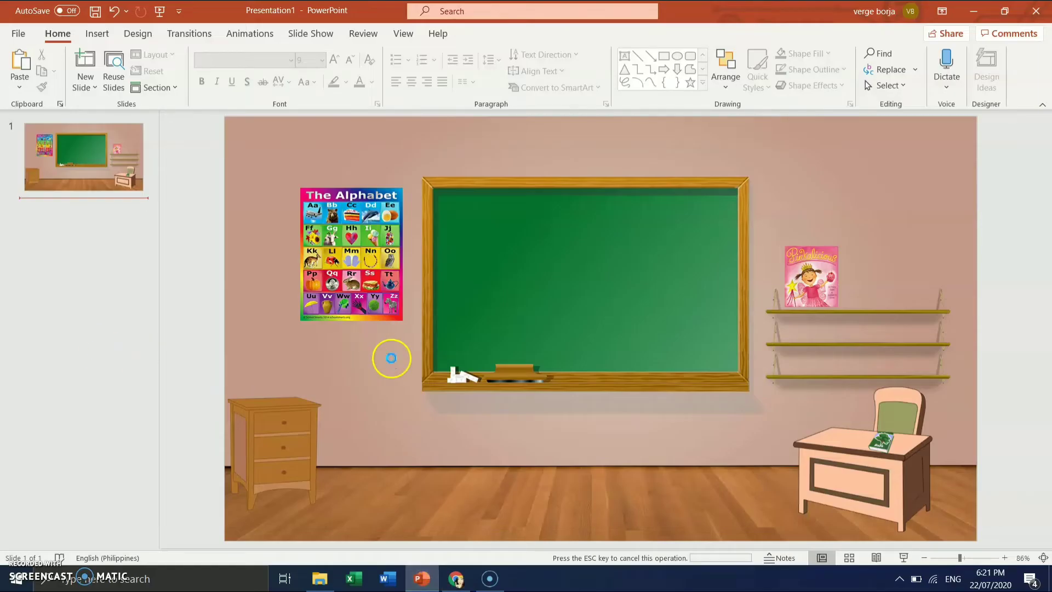
# Step: Paste the Days of the Week poster, then shrink it and place it on the left wall
pyautogui.hotkey('ctrl', 'v')
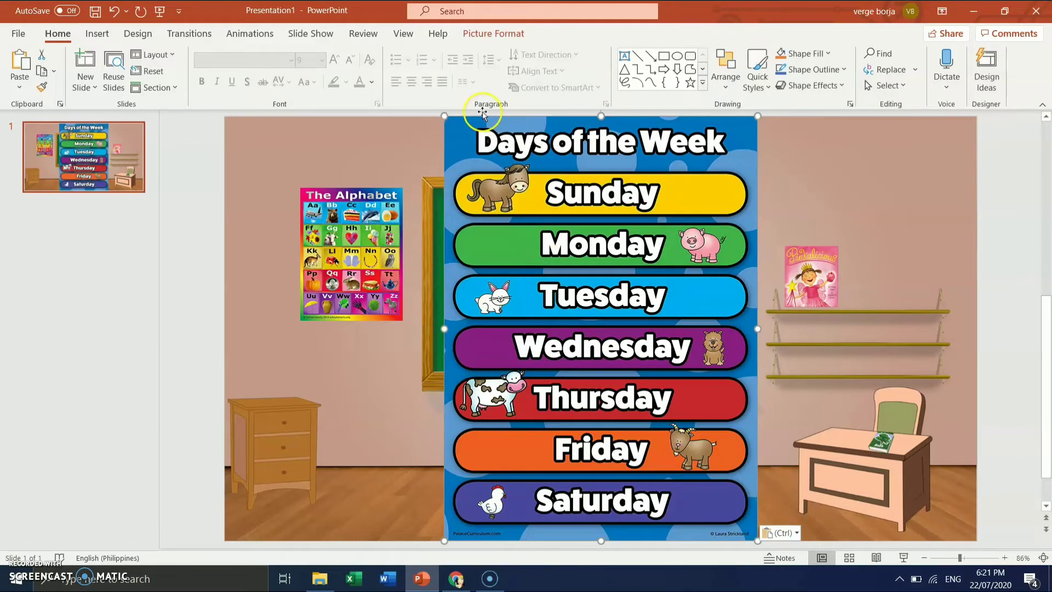
pyautogui.moveTo(441, 111); pyautogui.dragTo(240, 263)
pyautogui.moveTo(384, 259); pyautogui.dragTo(395, 260)
pyautogui.click(257, 282)
pyautogui.moveTo(224, 260); pyautogui.dragTo(258, 306)
pyautogui.moveTo(290, 351); pyautogui.dragTo(264, 246)
# Step: Shrink the Alphabet poster beside the Days of the Week chart and align the two
pyautogui.click(340, 239)
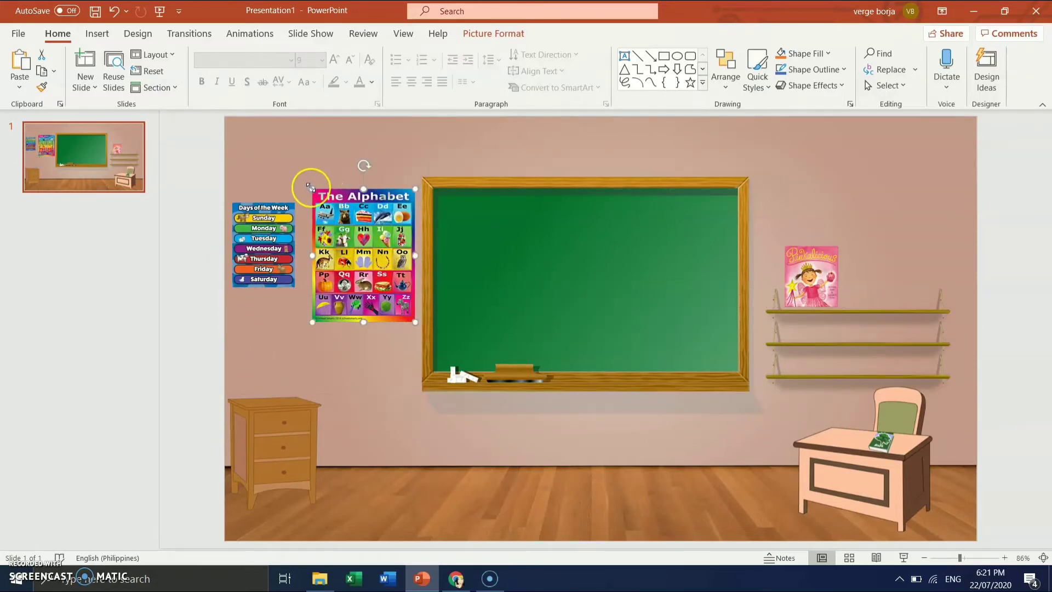
pyautogui.moveTo(312, 189); pyautogui.dragTo(349, 212)
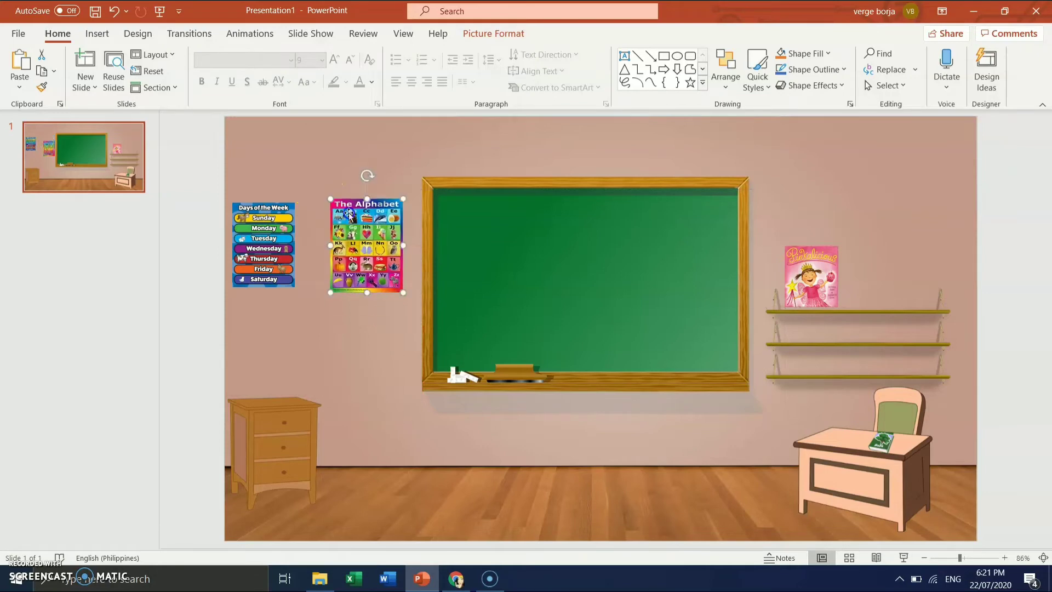
pyautogui.moveTo(268, 230); pyautogui.dragTo(276, 230)
pyautogui.click(150, 244)
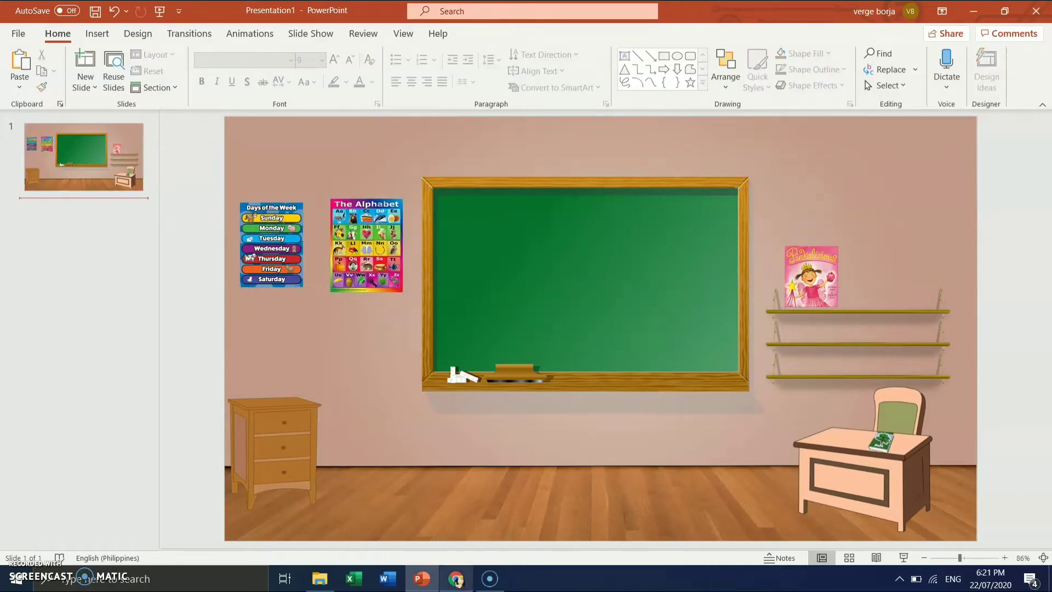
pyautogui.moveTo(475, 580)
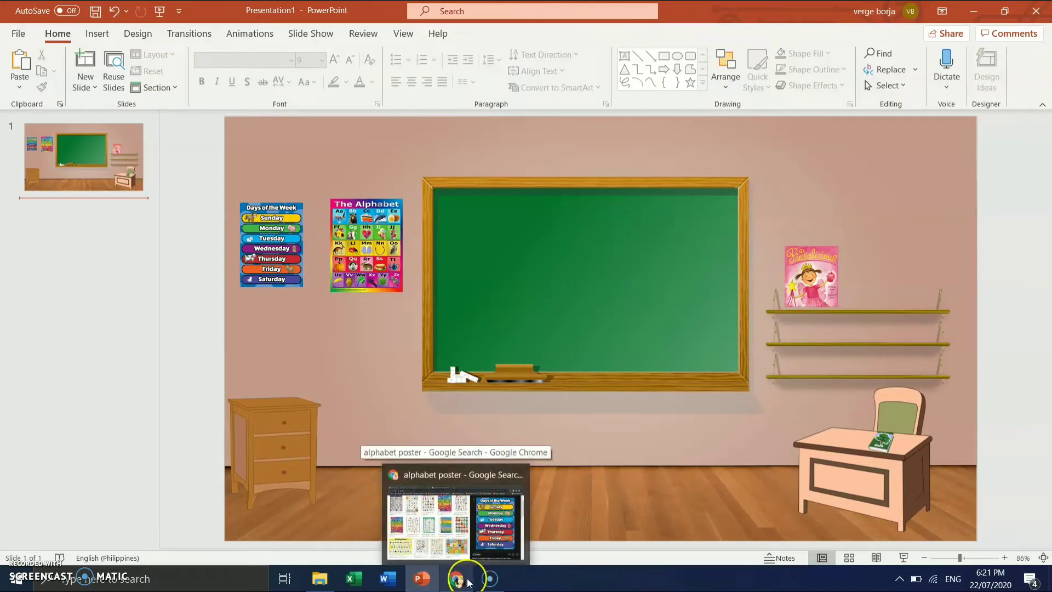
# Step: Copy the EXACTLY! sticker from Chrome's Bitmoji extension and return to PowerPoint
pyautogui.click(468, 583)
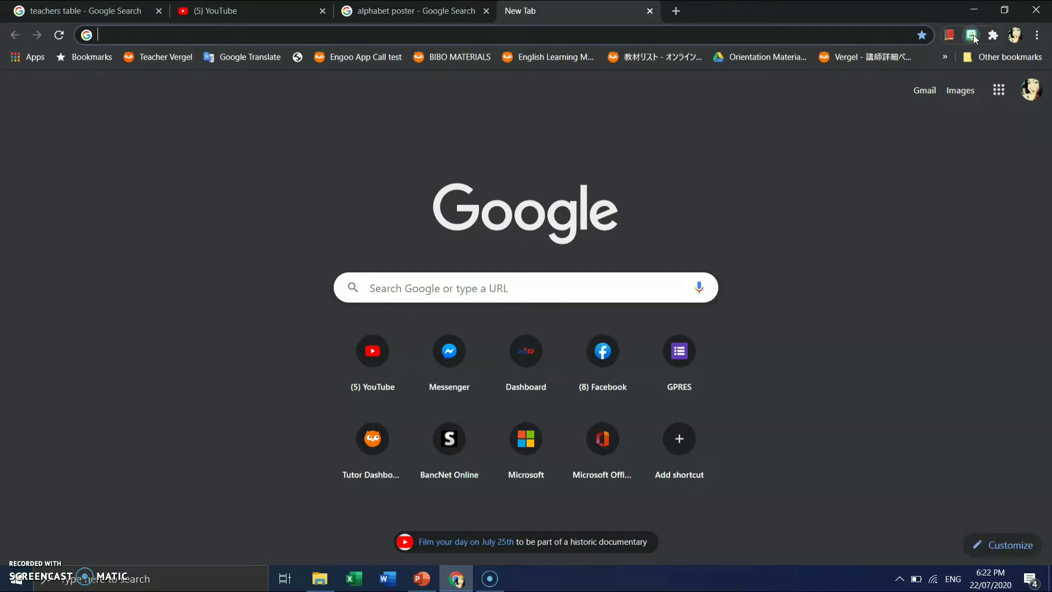
pyautogui.click(972, 36)
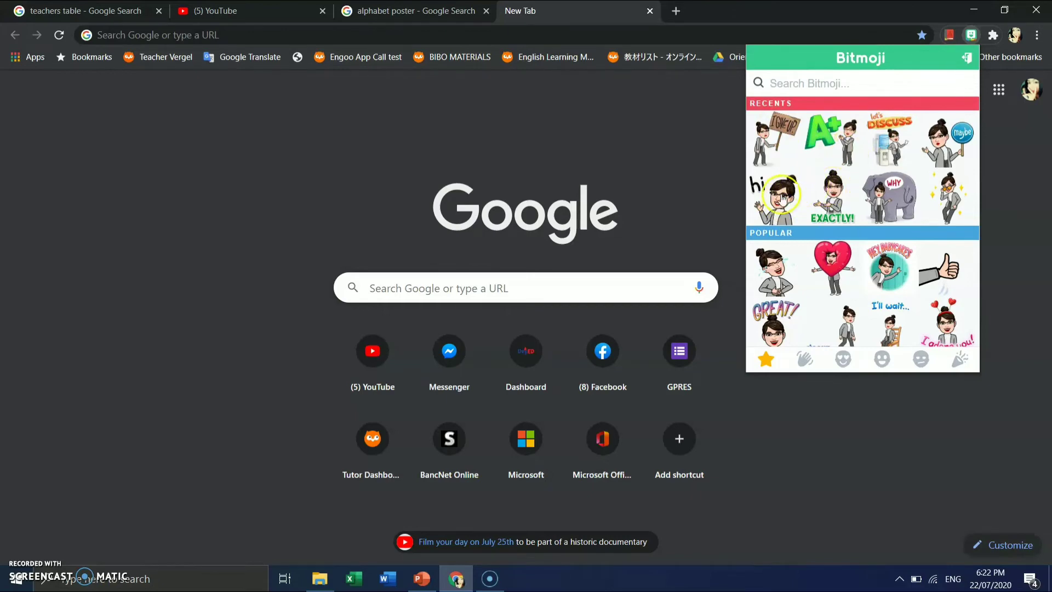
pyautogui.rightClick(832, 197)
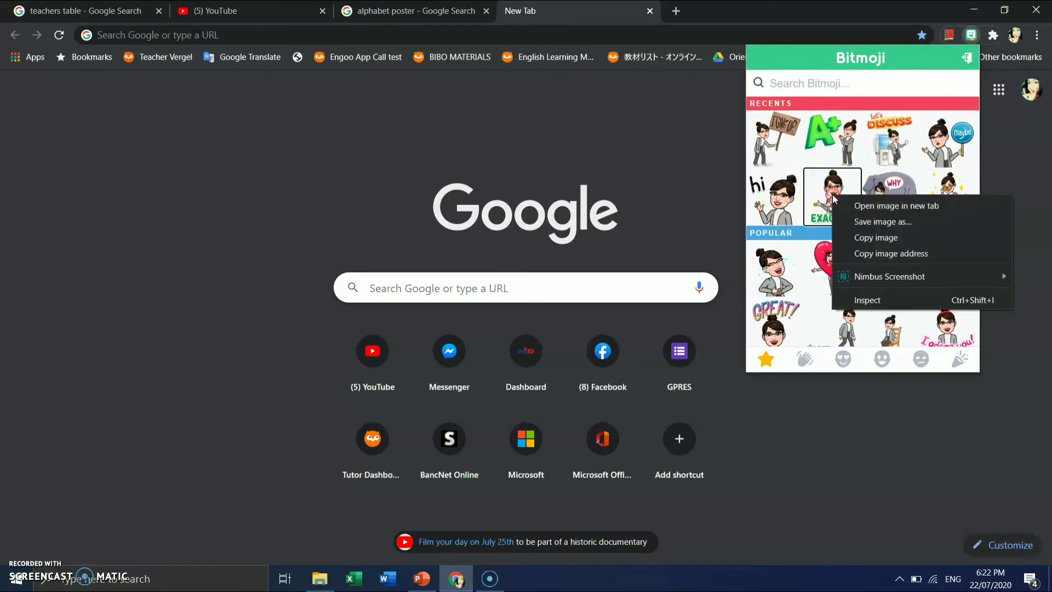
pyautogui.click(870, 239)
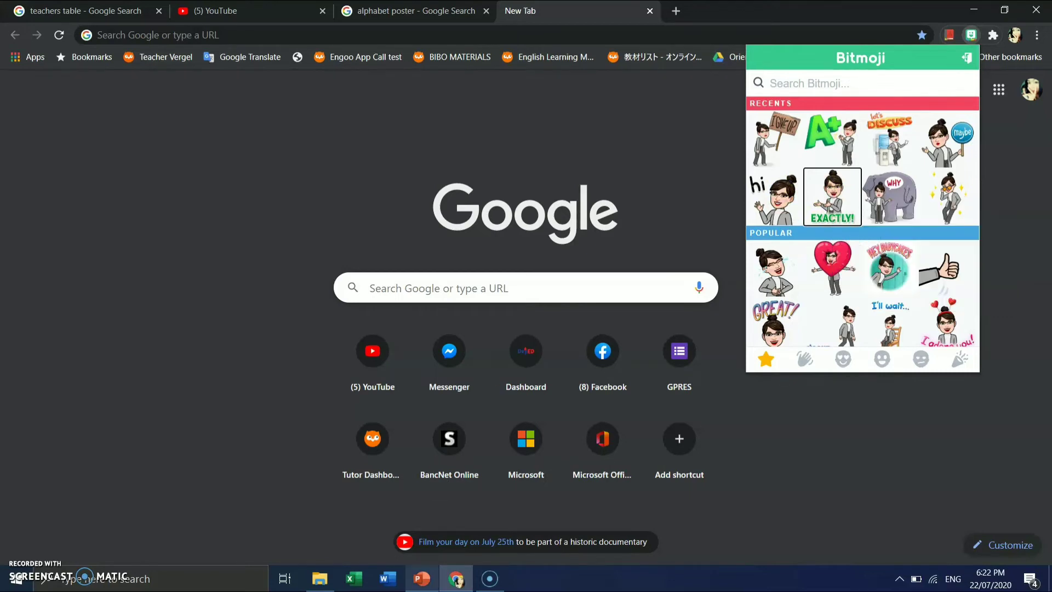
pyautogui.click(420, 580)
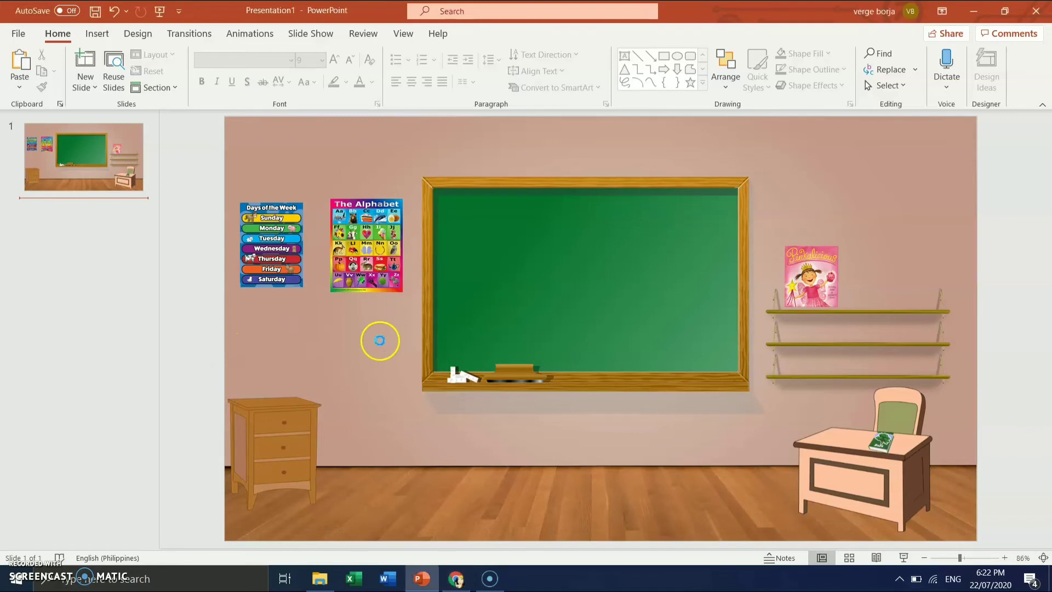
# Step: Paste the Bitmoji teacher and crop the EXACTLY! caption off its bottom
pyautogui.hotkey('ctrl', 'v')
pyautogui.moveTo(511, 262); pyautogui.dragTo(851, 295)
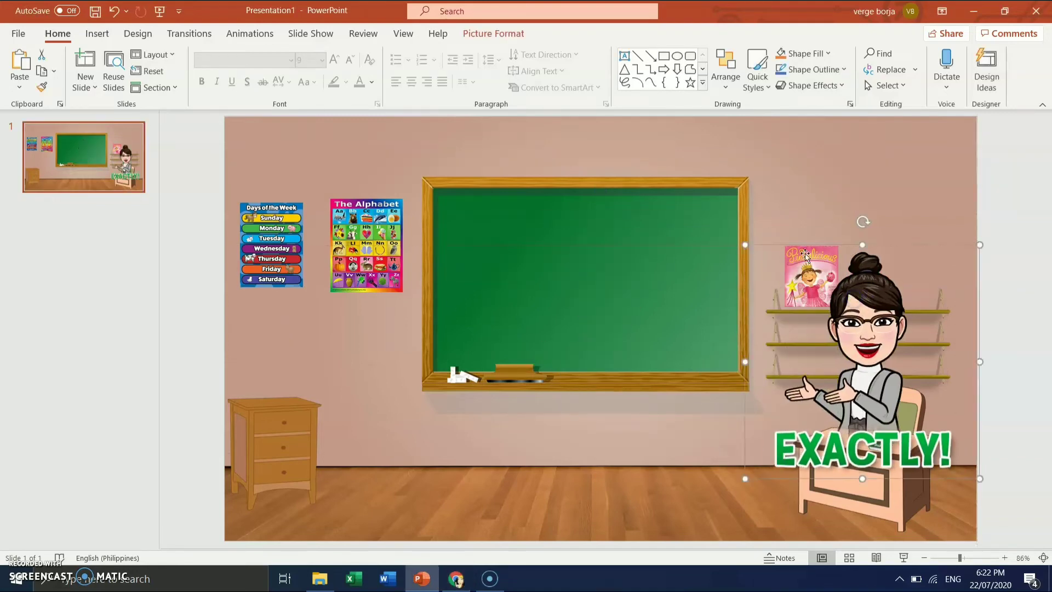
pyautogui.click(493, 33)
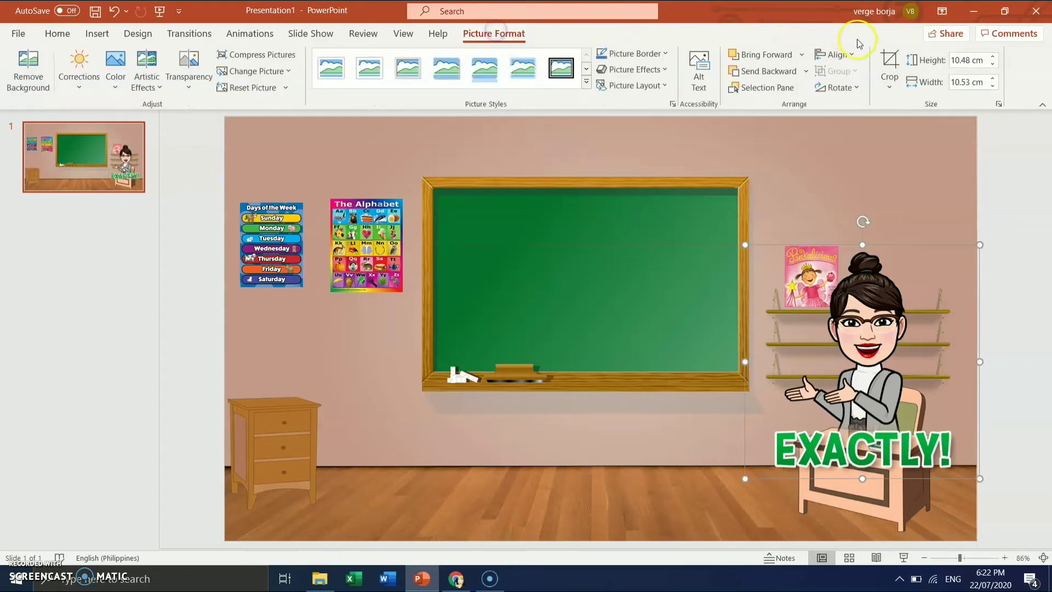
pyautogui.click(889, 71)
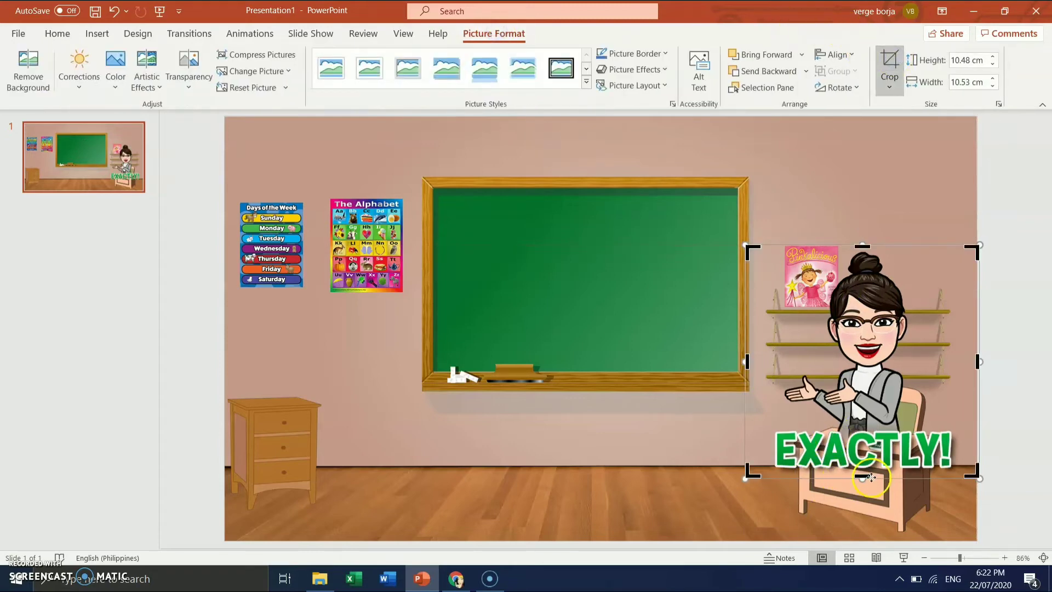
pyautogui.moveTo(866, 478); pyautogui.dragTo(864, 432)
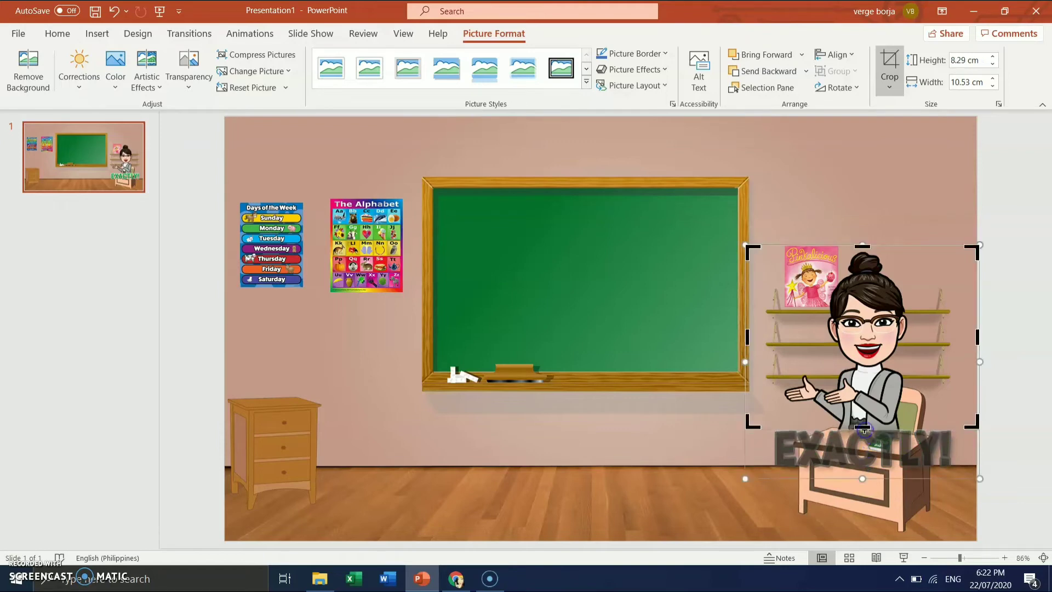
pyautogui.click(887, 57)
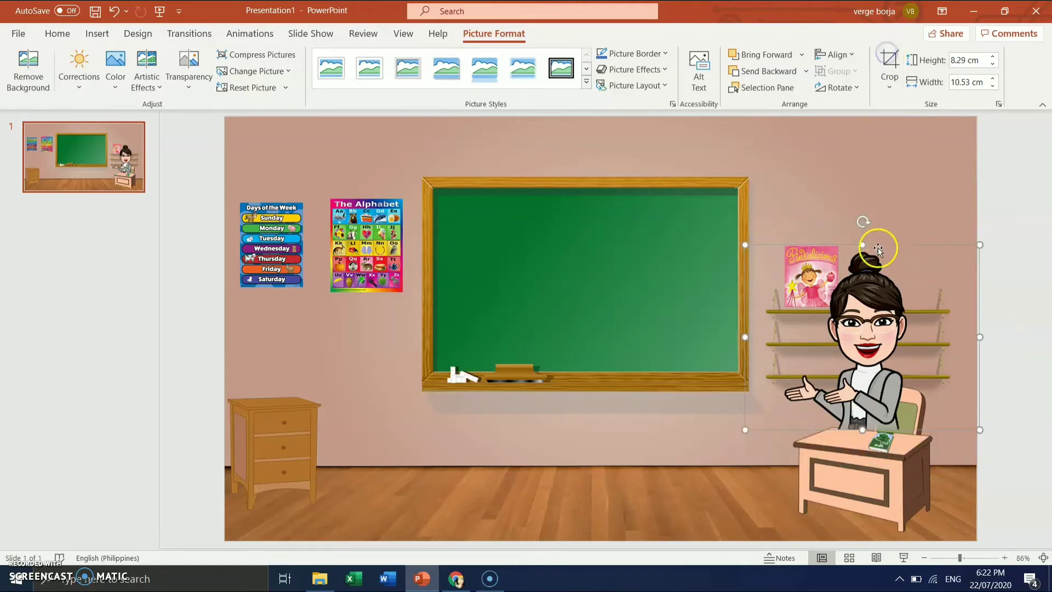
# Step: Shrink the teacher and position her seated behind the peach desk
pyautogui.moveTo(864, 324); pyautogui.dragTo(886, 324)
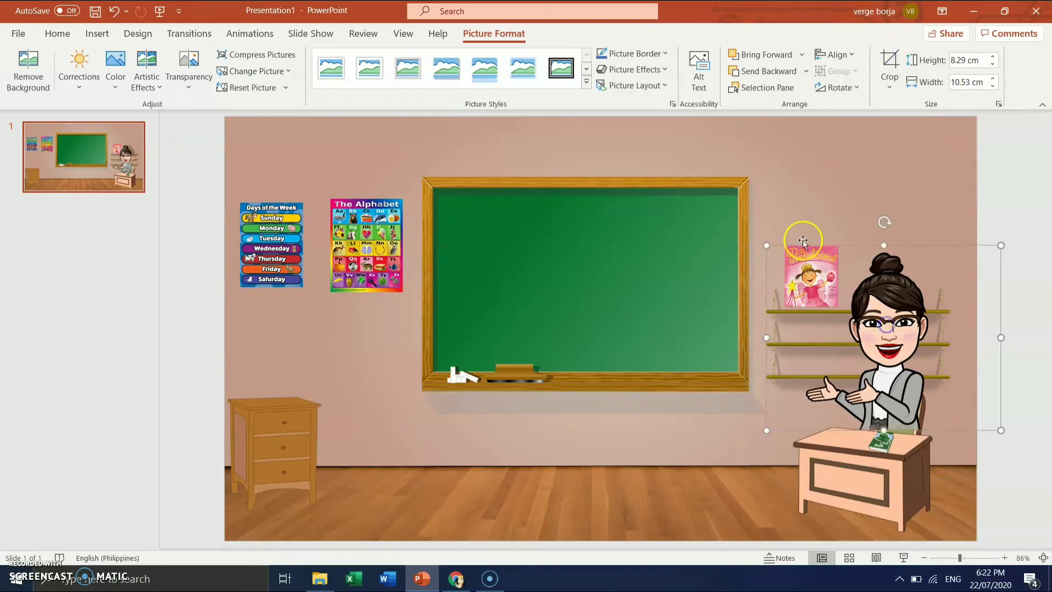
pyautogui.moveTo(764, 242); pyautogui.dragTo(823, 288)
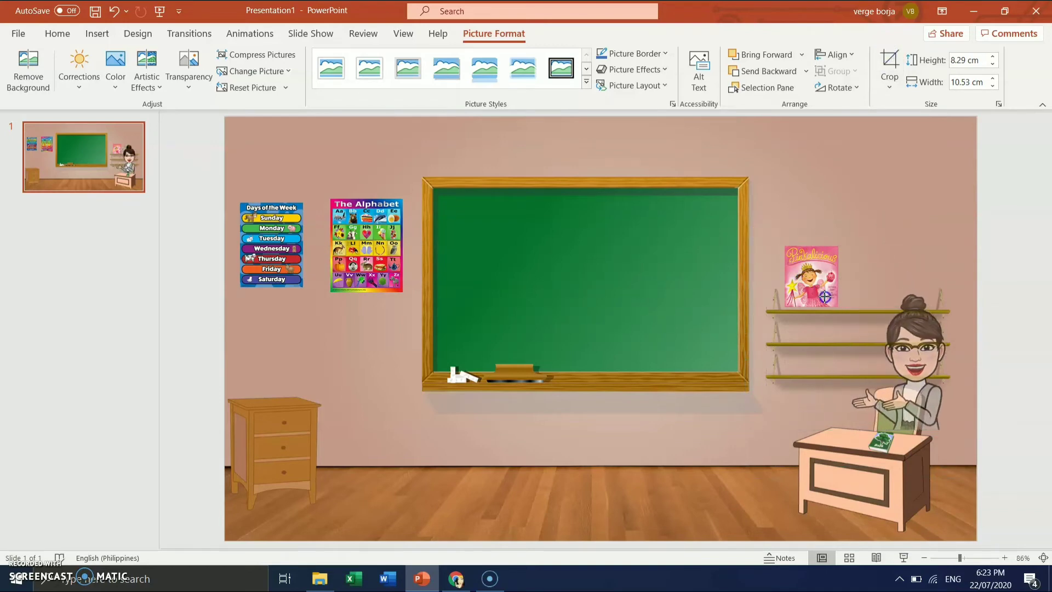
pyautogui.moveTo(923, 357); pyautogui.dragTo(888, 360)
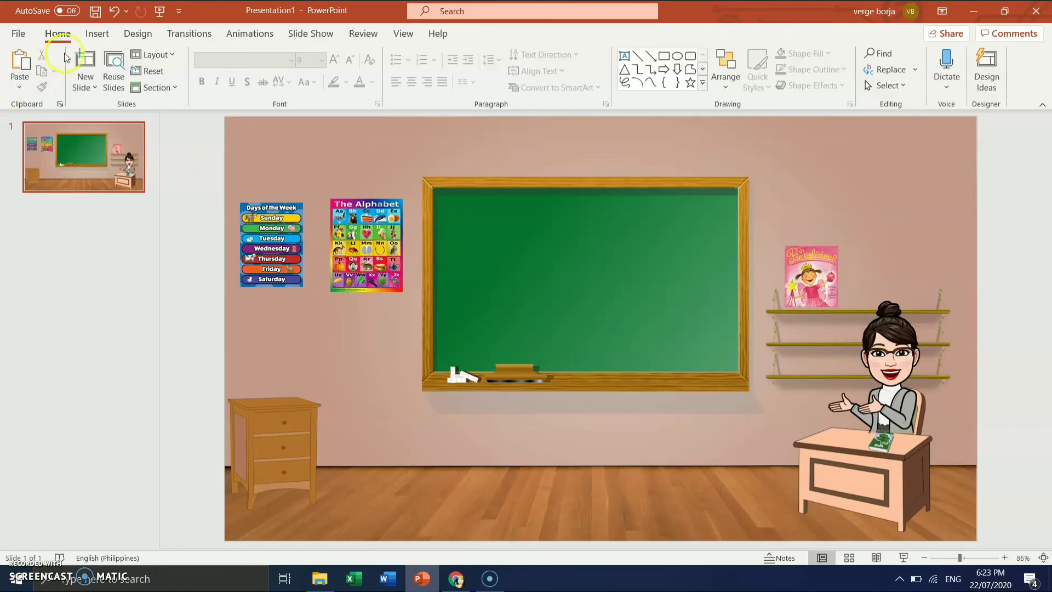
# Step: Under File > Export > Change File Type, choose JPEG File Interchange Format and Save As
pyautogui.click(18, 34)
pyautogui.click(11, 33)
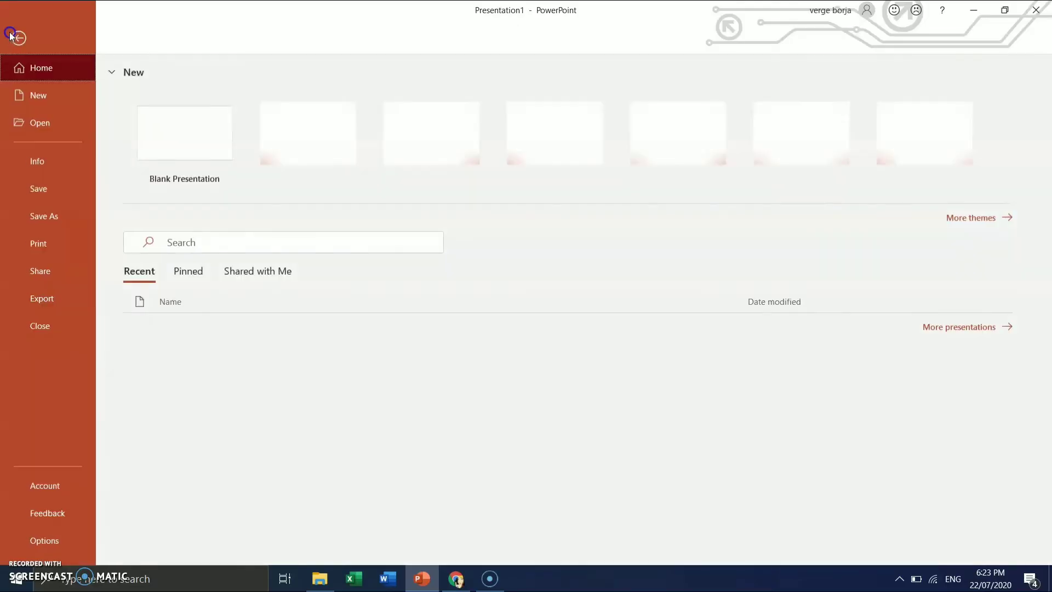
pyautogui.click(45, 300)
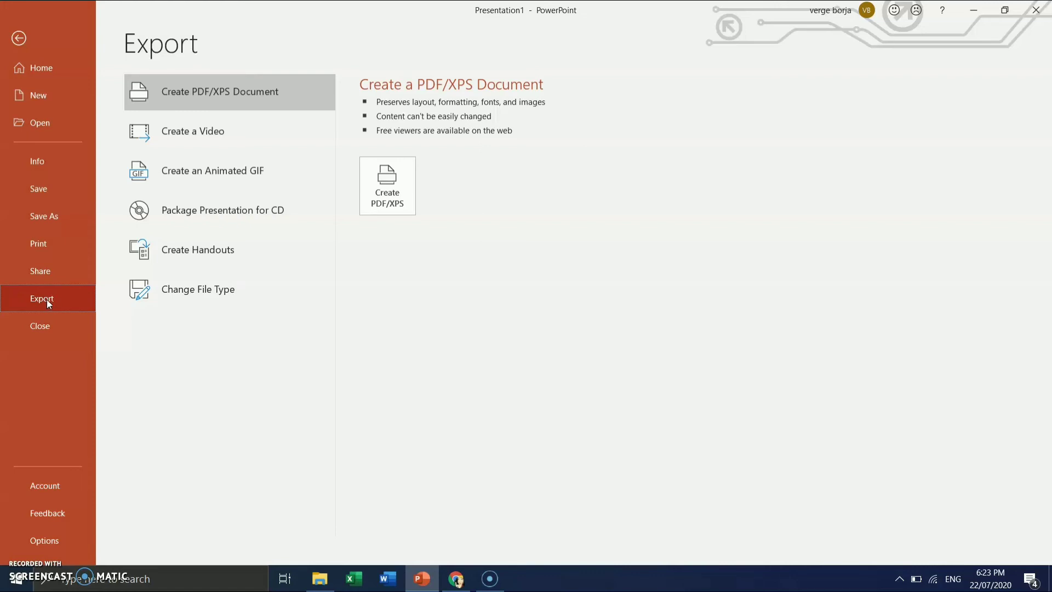
pyautogui.click(218, 287)
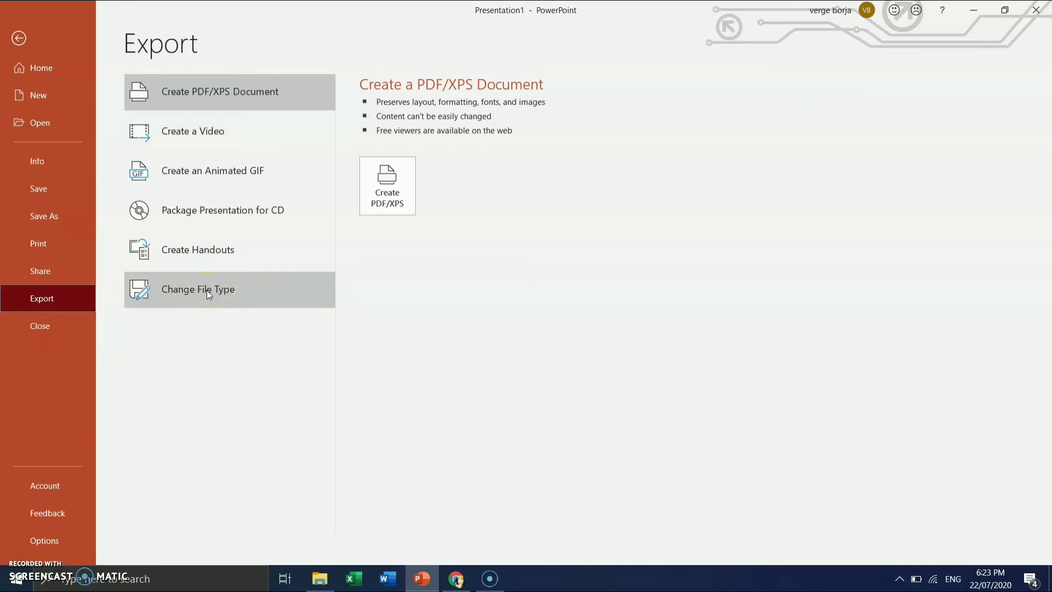
pyautogui.click(206, 290)
pyautogui.click(640, 277)
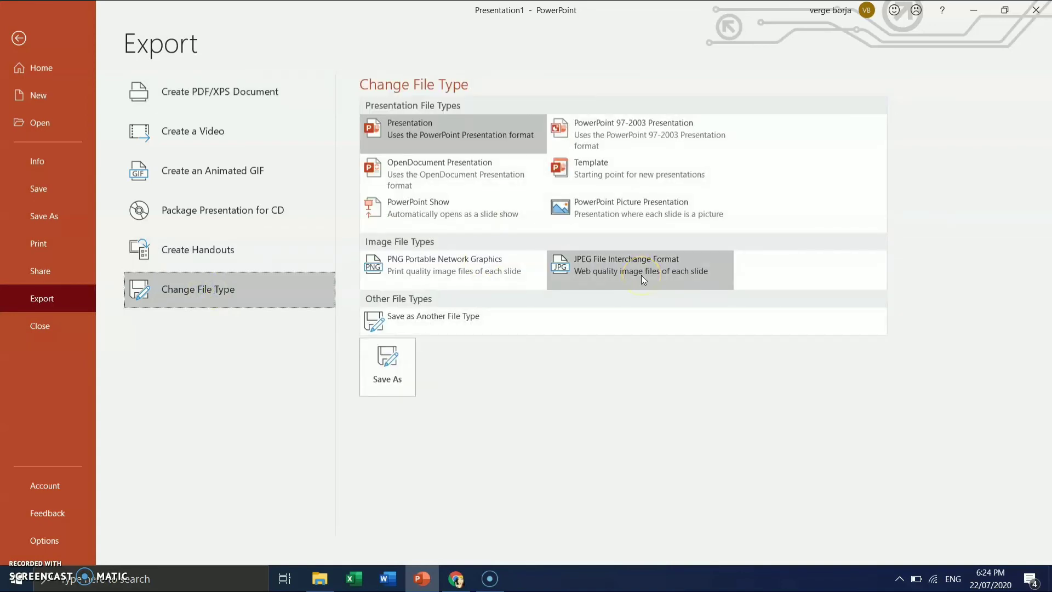
pyautogui.click(414, 356)
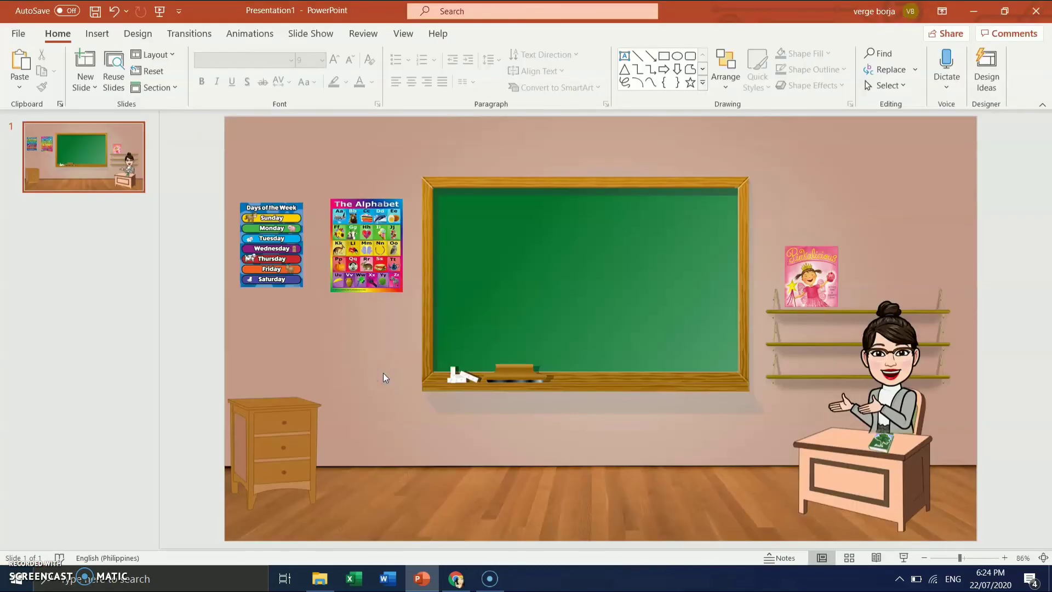
# Step: Finish saving the slide as the JPEG virtual classroom.jpg
pyautogui.click(293, 255)
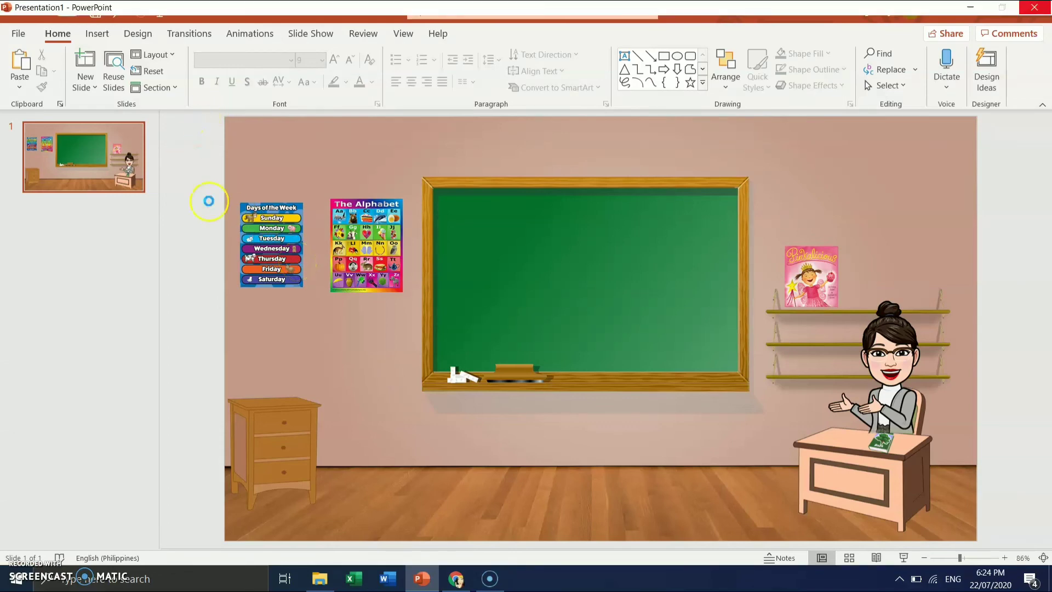
pyautogui.click(395, 301)
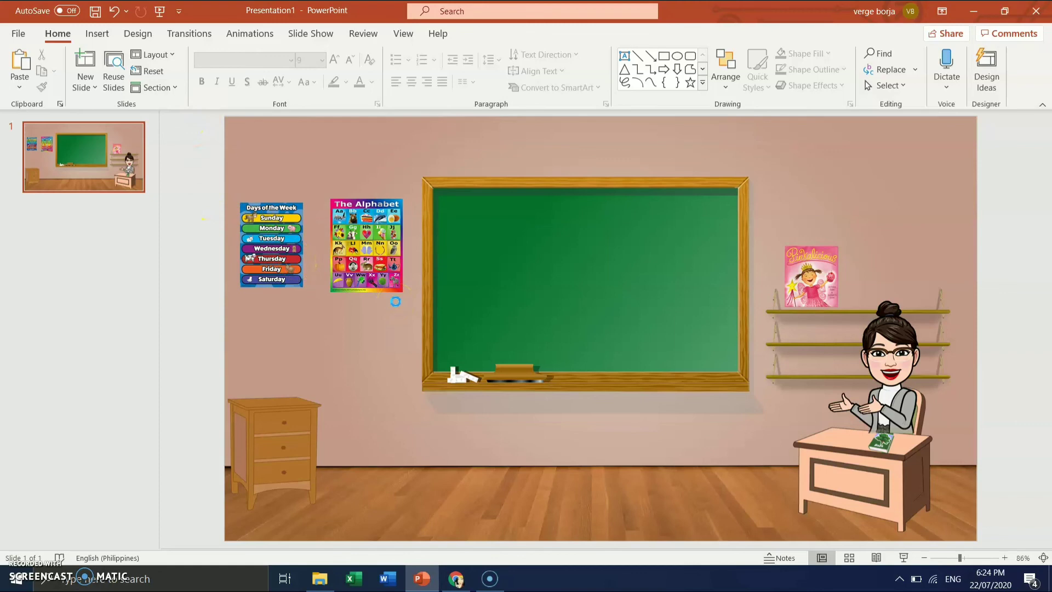